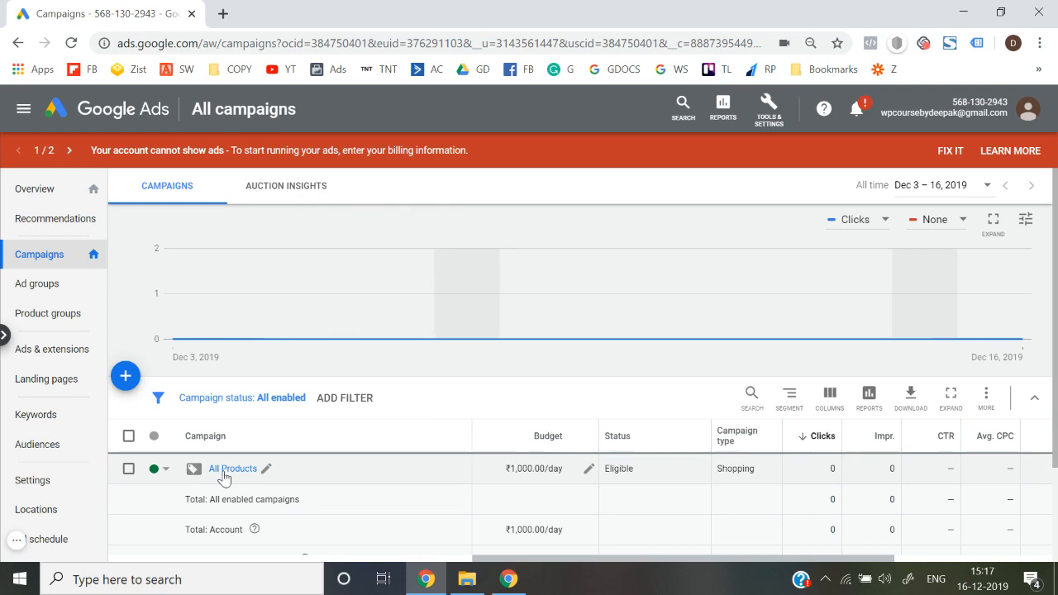
Look through the All Products campaign and its ad group's product groups, and return to the list of all campaigns
{"action": "left_click", "coordinate": [231, 475]}
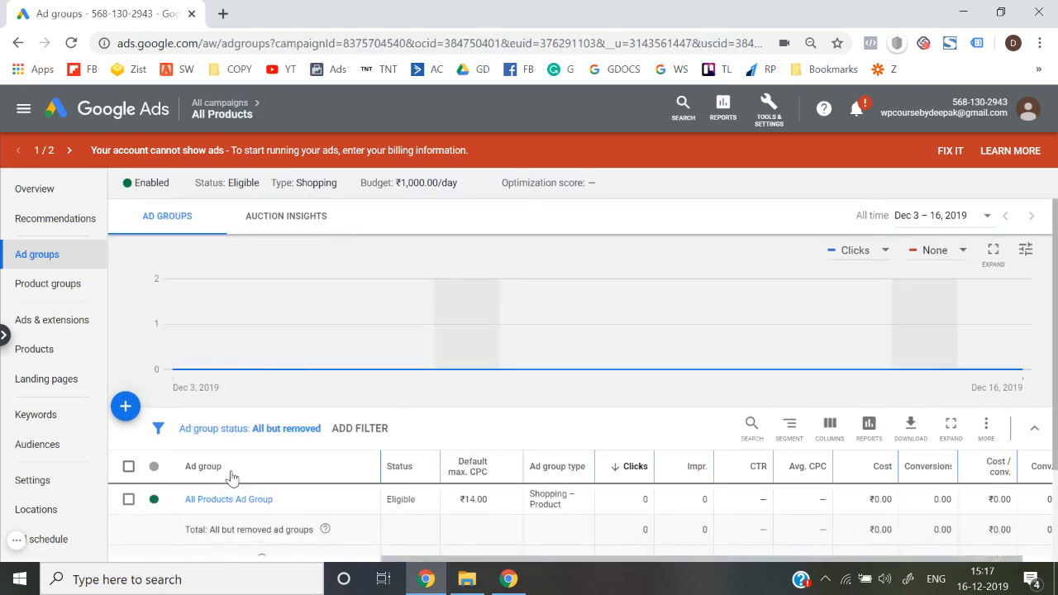
{"action": "scroll", "coordinate": [231, 475], "scroll_direction": "down", "scroll_amount": 1}
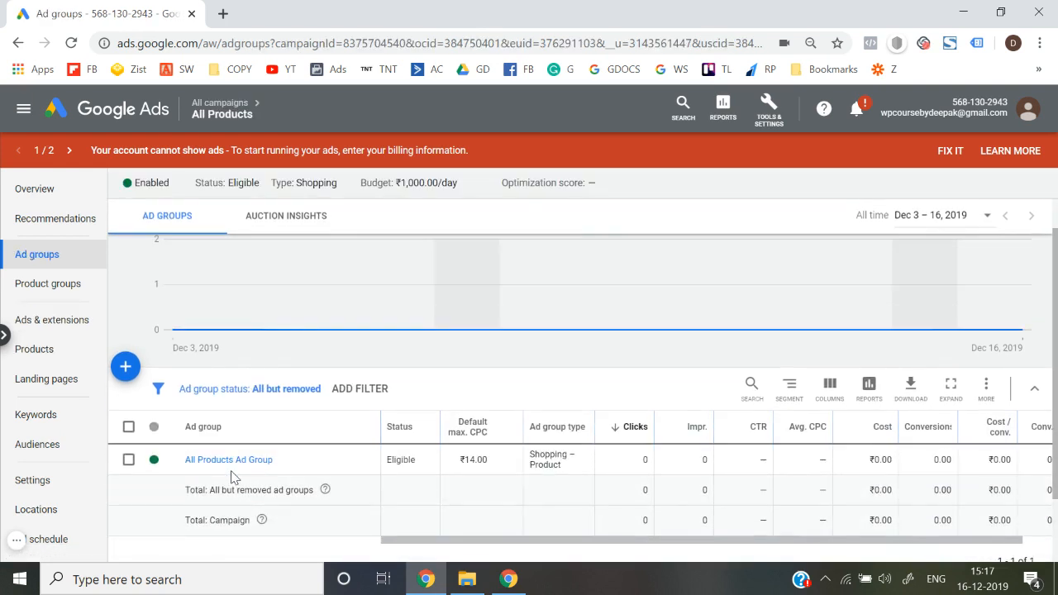
{"action": "left_click", "coordinate": [142, 108]}
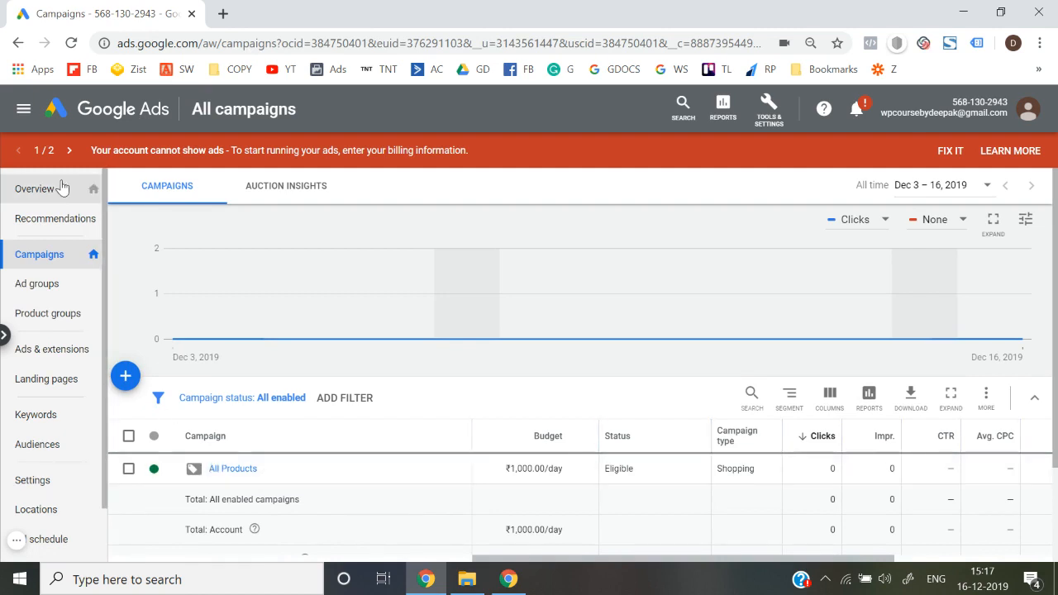
{"action": "left_click", "coordinate": [229, 469]}
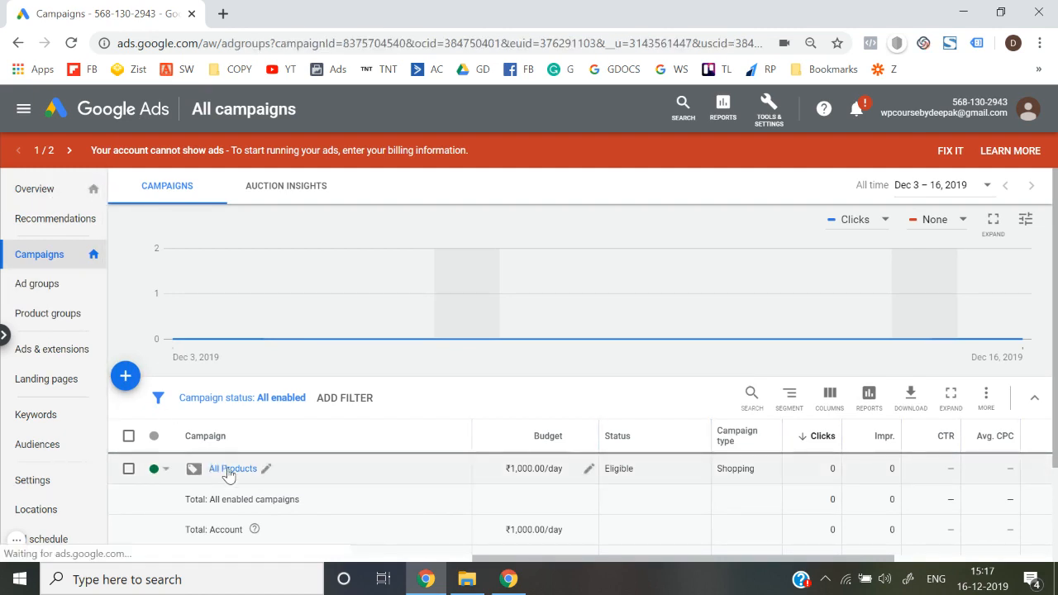
{"action": "scroll", "coordinate": [232, 455], "scroll_direction": "down", "scroll_amount": 1}
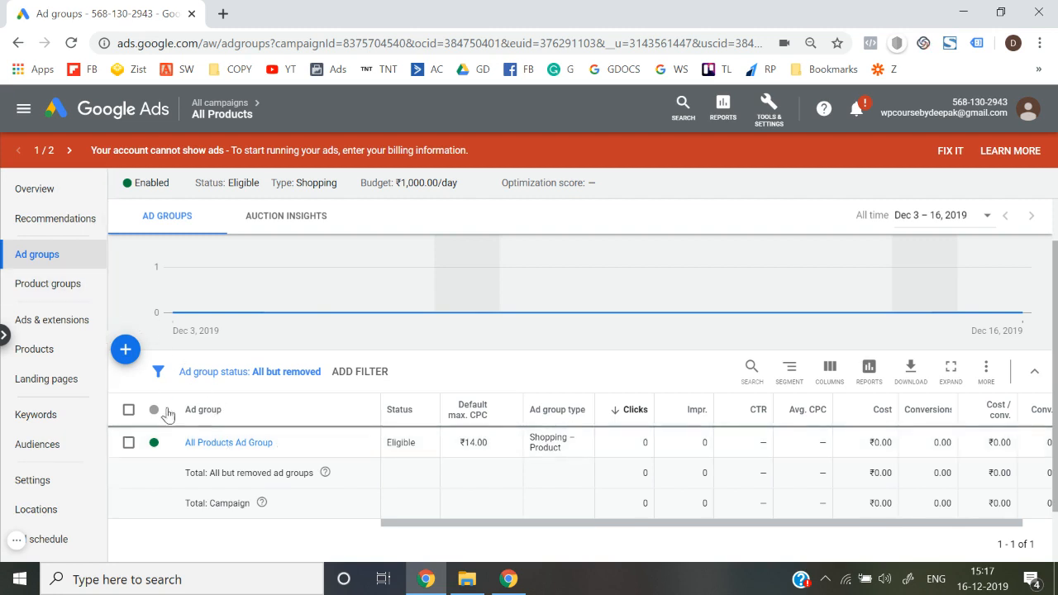
{"action": "left_click", "coordinate": [209, 447]}
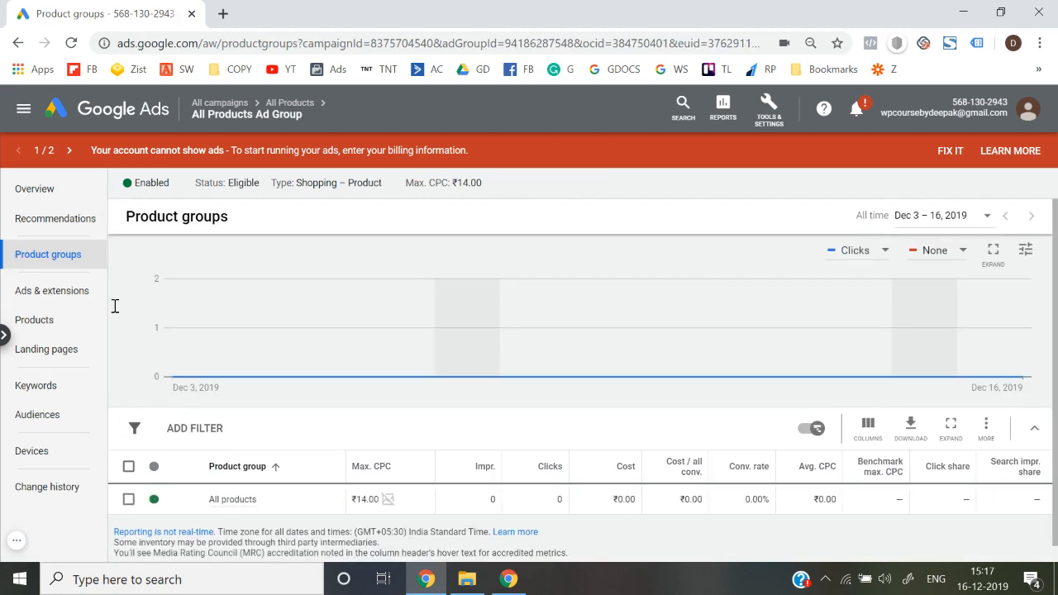
{"action": "scroll", "coordinate": [255, 428], "scroll_direction": "down", "scroll_amount": 1}
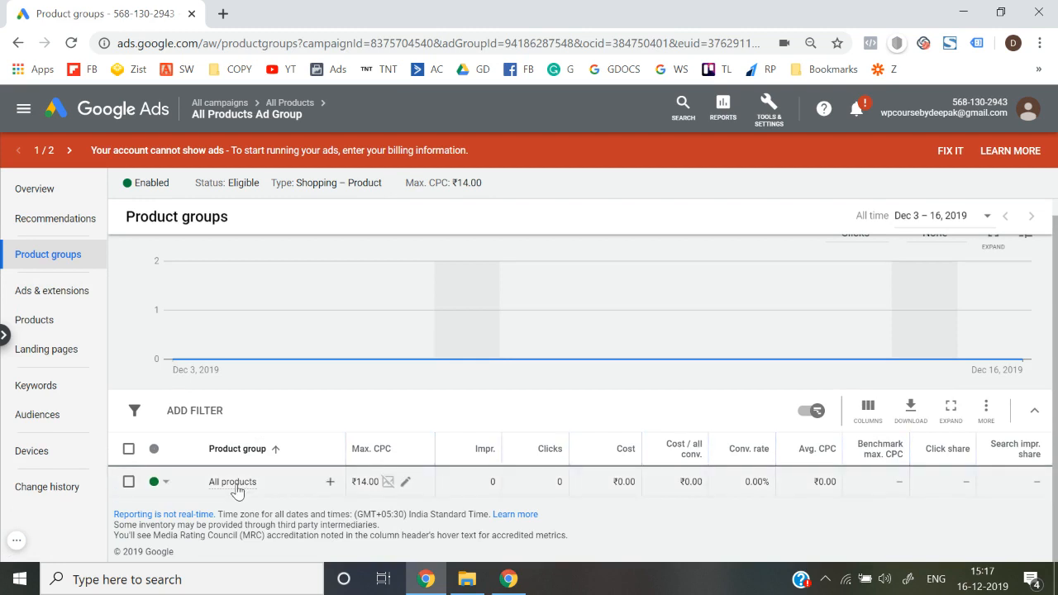
{"action": "left_click", "coordinate": [146, 110]}
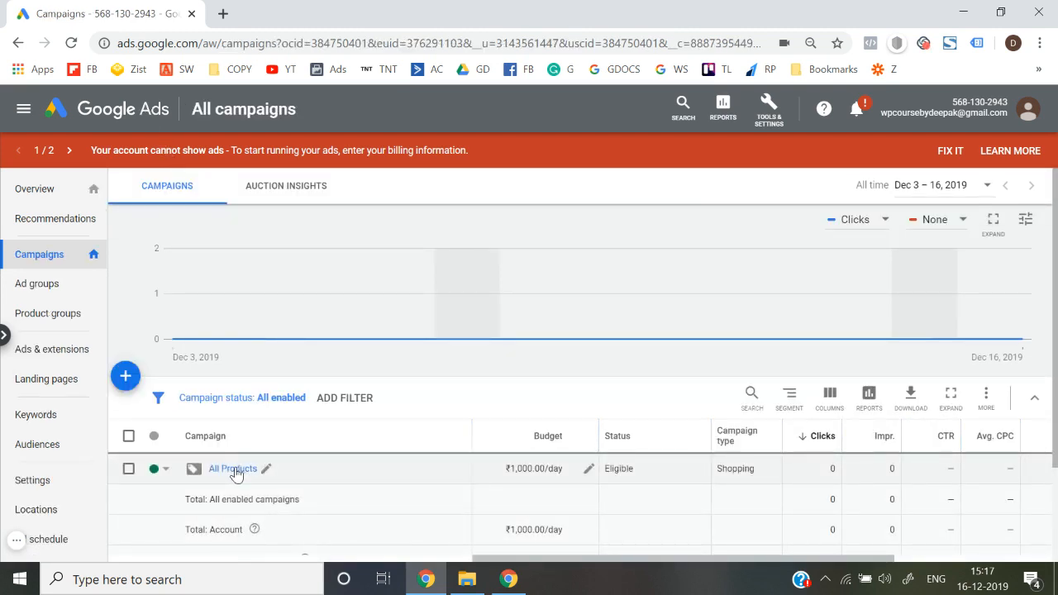
Open the product groups of All Products Ad Group within the All Products campaign
{"action": "left_click", "coordinate": [235, 470]}
{"action": "scroll", "coordinate": [248, 438], "scroll_direction": "down", "scroll_amount": 1}
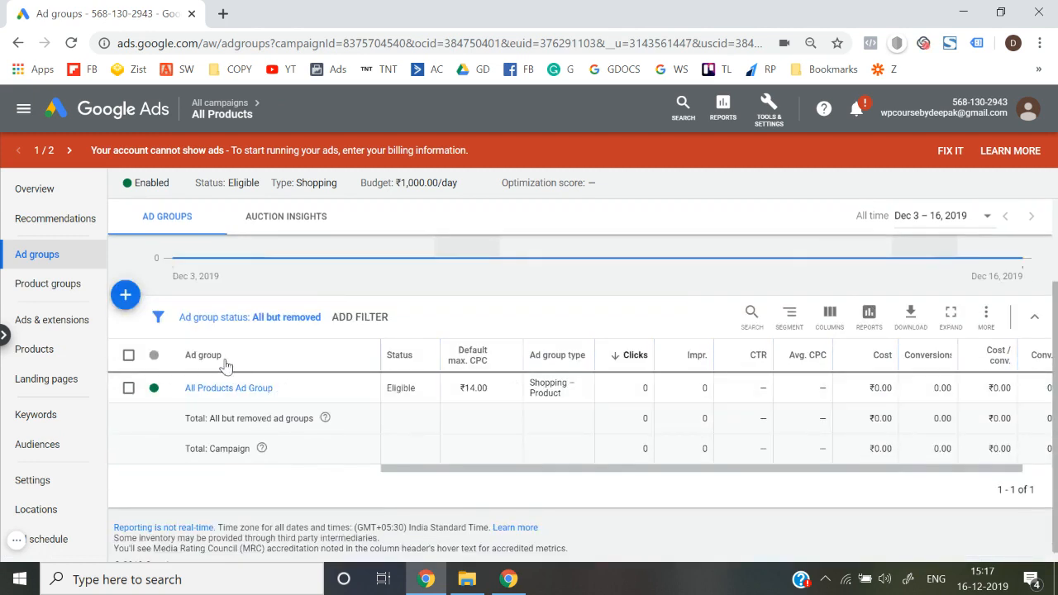
{"action": "left_click", "coordinate": [235, 388]}
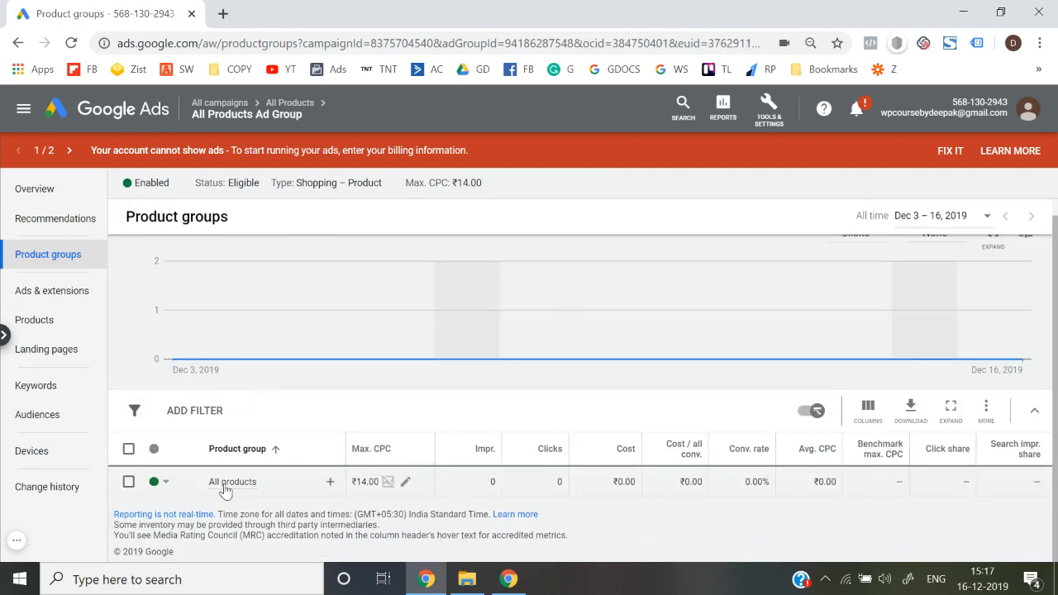
{"action": "mouse_move", "coordinate": [225, 489]}
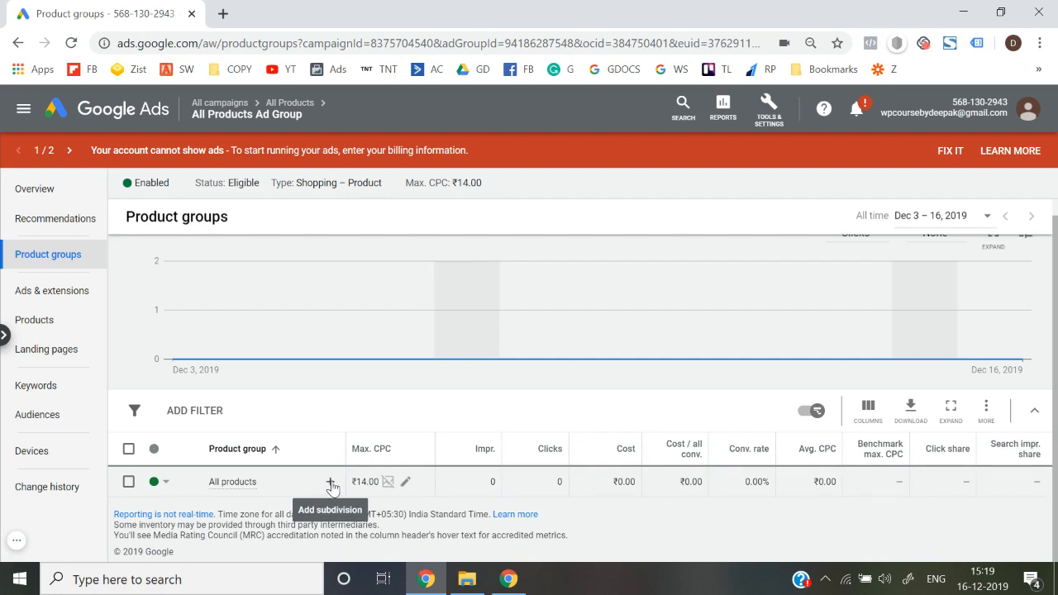
Start a subdivision of the All products group and set it to subdivide by Item ID
{"action": "left_click", "coordinate": [330, 483]}
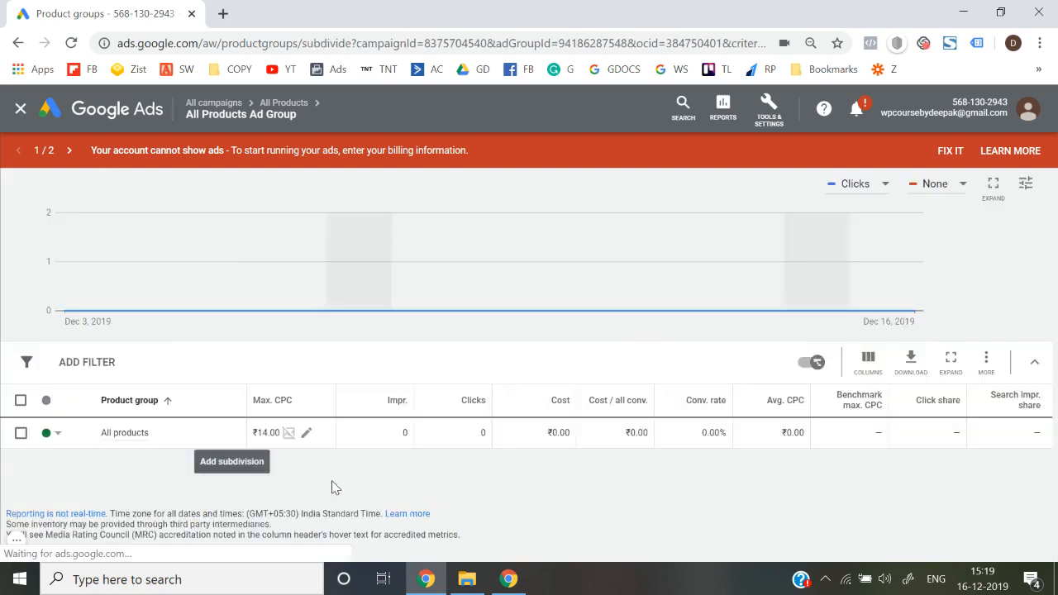
{"action": "scroll", "coordinate": [117, 374], "scroll_direction": "down", "scroll_amount": 2}
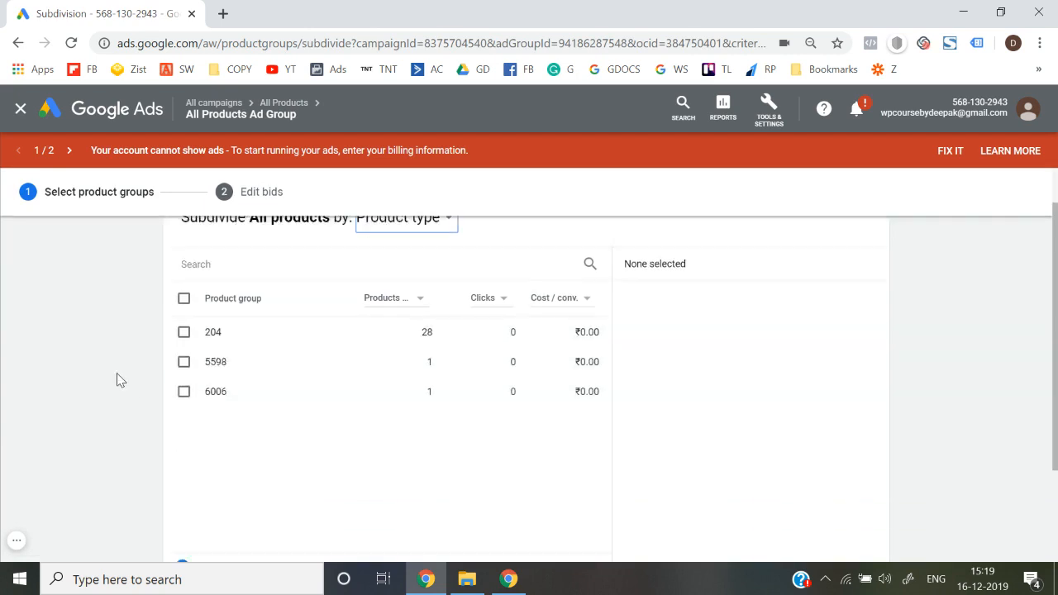
{"action": "scroll", "coordinate": [116, 374], "scroll_direction": "up", "scroll_amount": 1}
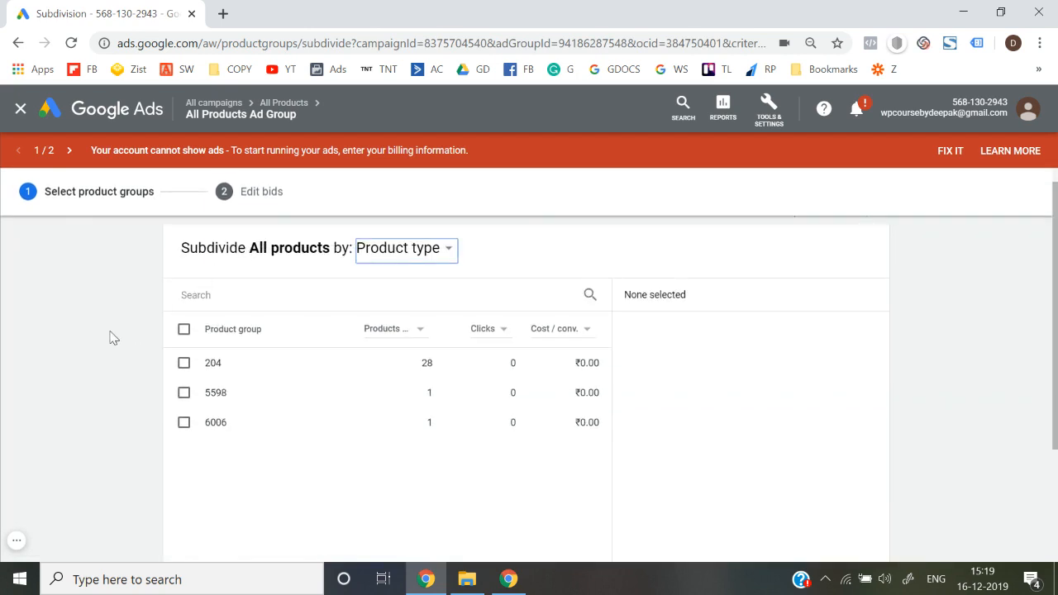
{"action": "scroll", "coordinate": [110, 336], "scroll_direction": "up", "scroll_amount": 1}
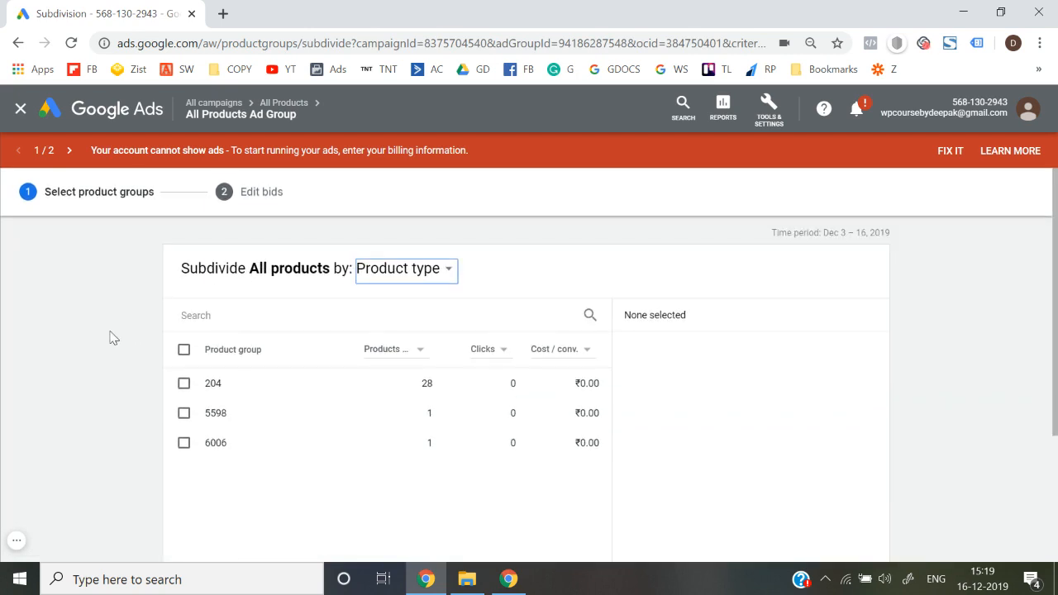
{"action": "left_click", "coordinate": [59, 353]}
{"action": "scroll", "coordinate": [60, 352], "scroll_direction": "down", "scroll_amount": 2}
{"action": "scroll", "coordinate": [57, 353], "scroll_direction": "up", "scroll_amount": 2}
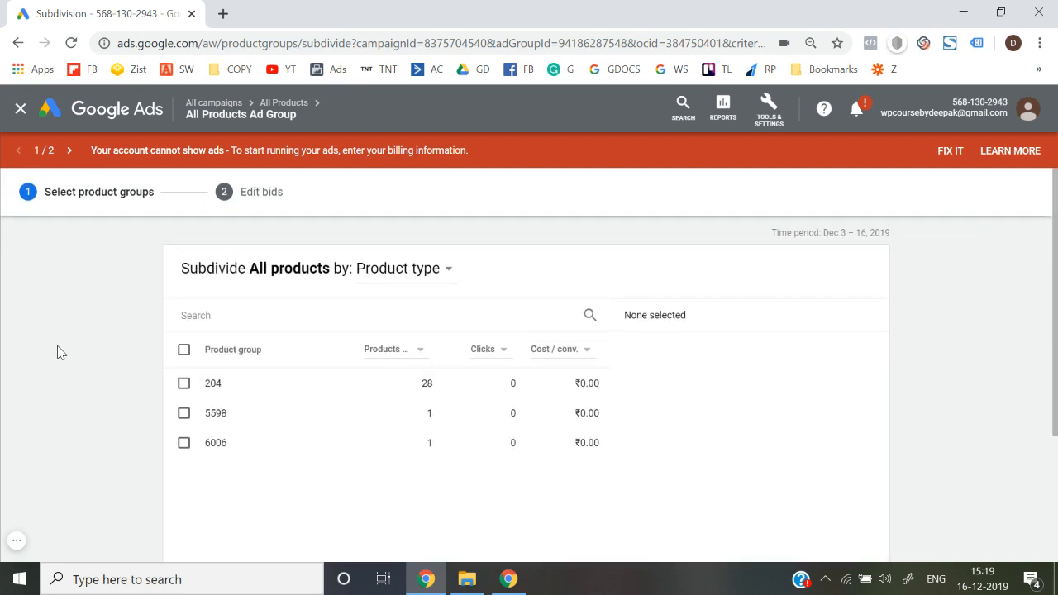
{"action": "left_click", "coordinate": [411, 282]}
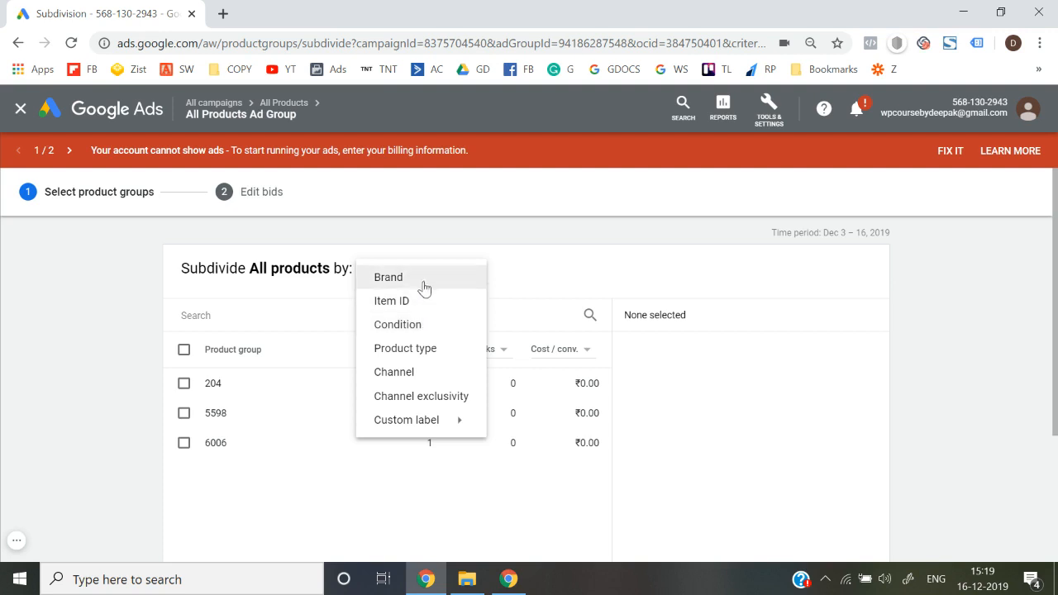
{"action": "left_click", "coordinate": [423, 282]}
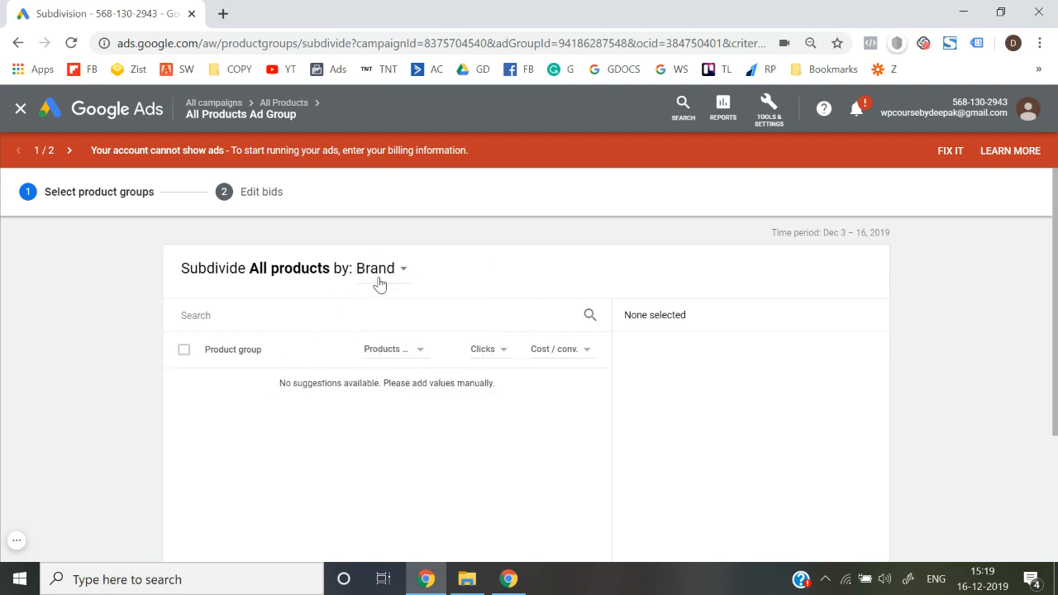
{"action": "left_click", "coordinate": [379, 284]}
{"action": "left_click", "coordinate": [394, 302]}
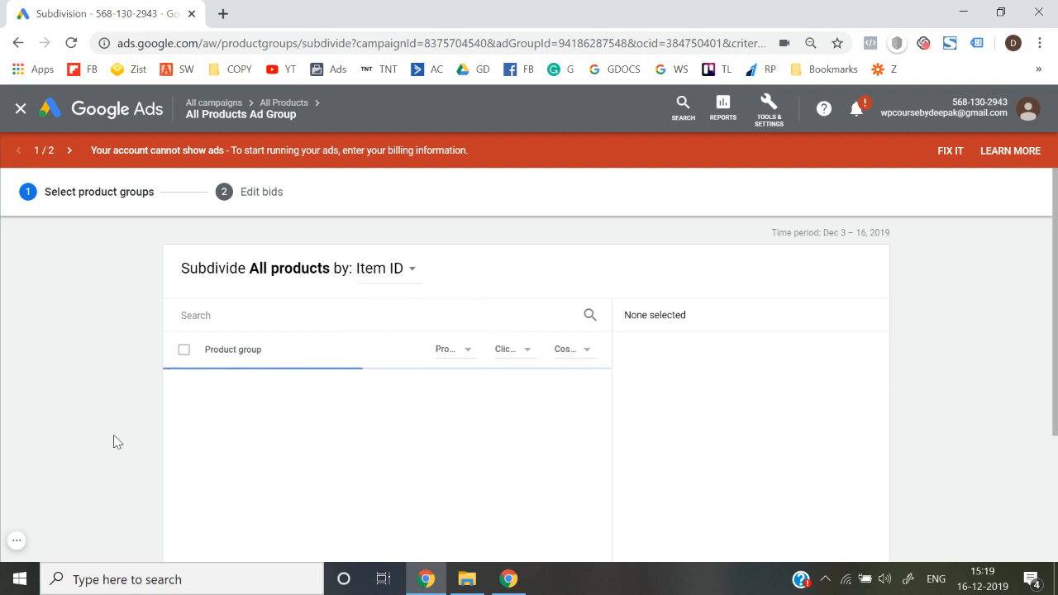
Select the item 71 – Campus Sutra - M for the subdivision and continue to editing its bid
{"action": "scroll", "coordinate": [113, 442], "scroll_direction": "down", "scroll_amount": 3}
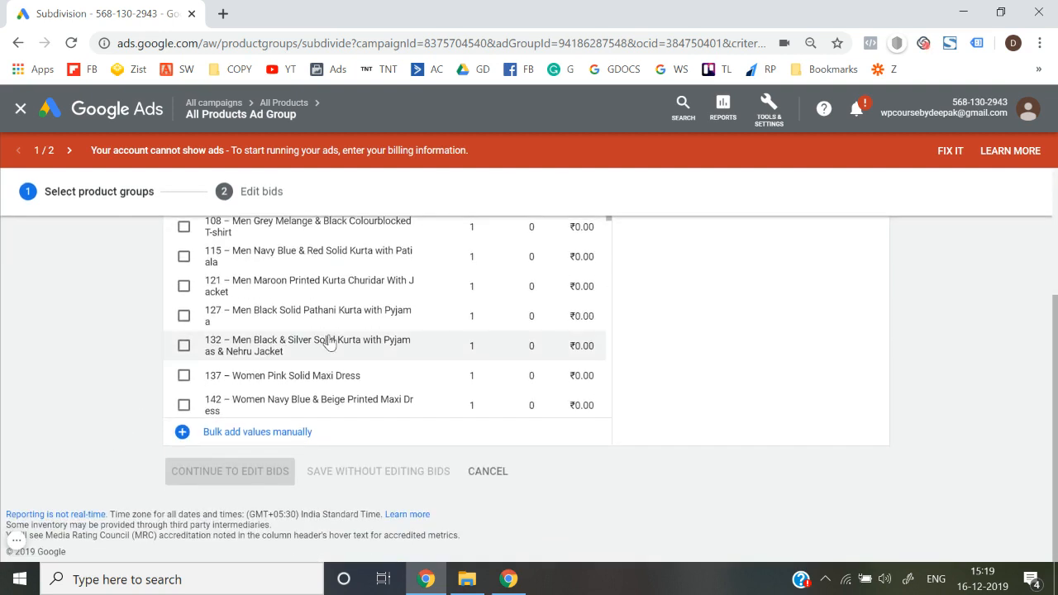
{"action": "scroll", "coordinate": [329, 343], "scroll_direction": "down", "scroll_amount": 10}
{"action": "scroll", "coordinate": [129, 372], "scroll_direction": "up", "scroll_amount": 2}
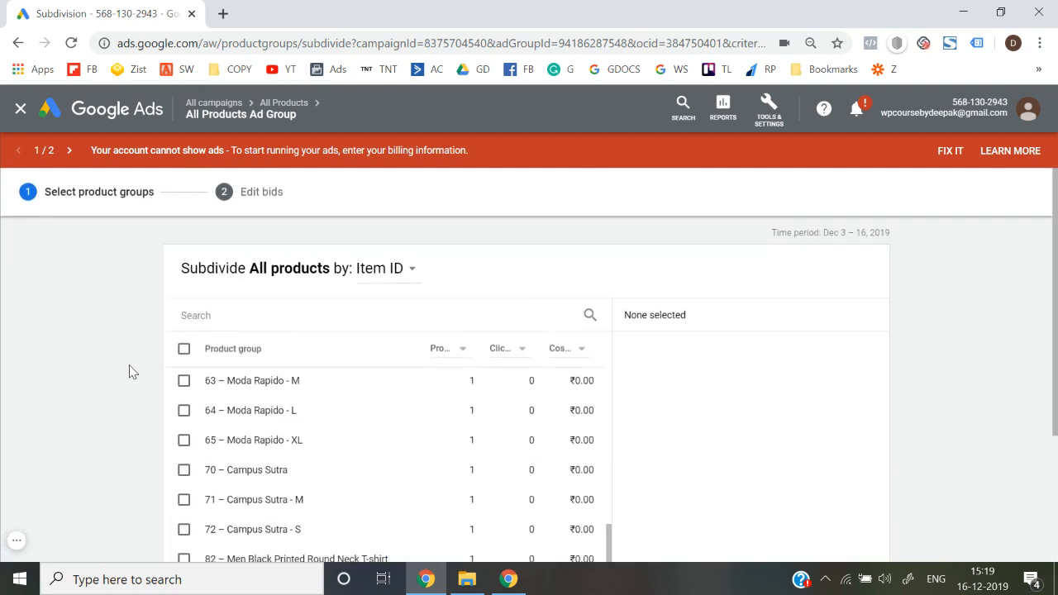
{"action": "scroll", "coordinate": [129, 372], "scroll_direction": "down", "scroll_amount": 2}
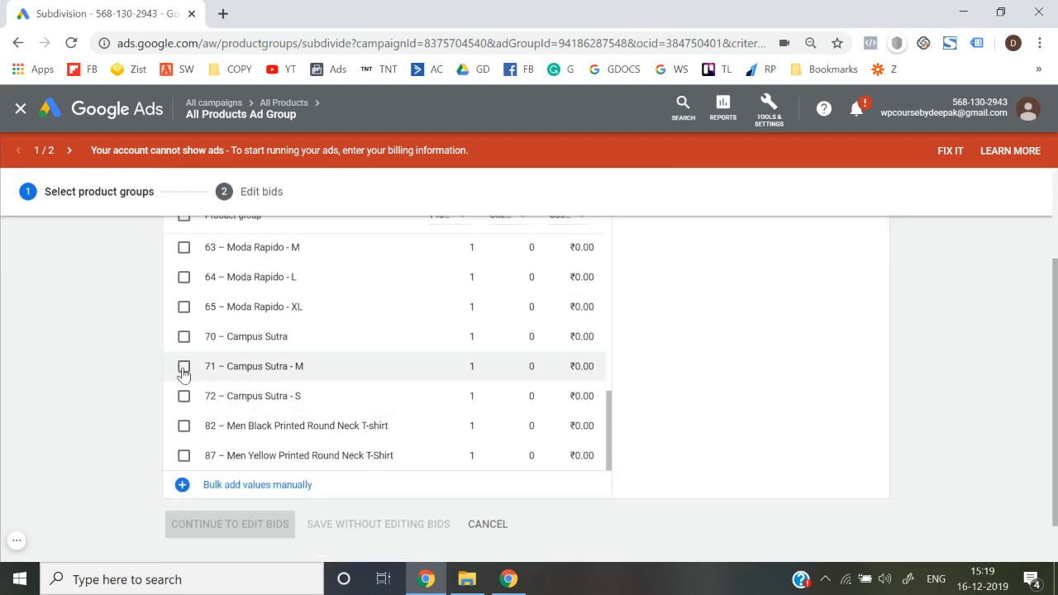
{"action": "left_click", "coordinate": [184, 369]}
{"action": "scroll", "coordinate": [88, 397], "scroll_direction": "up", "scroll_amount": 2}
{"action": "scroll", "coordinate": [91, 398], "scroll_direction": "down", "scroll_amount": 3}
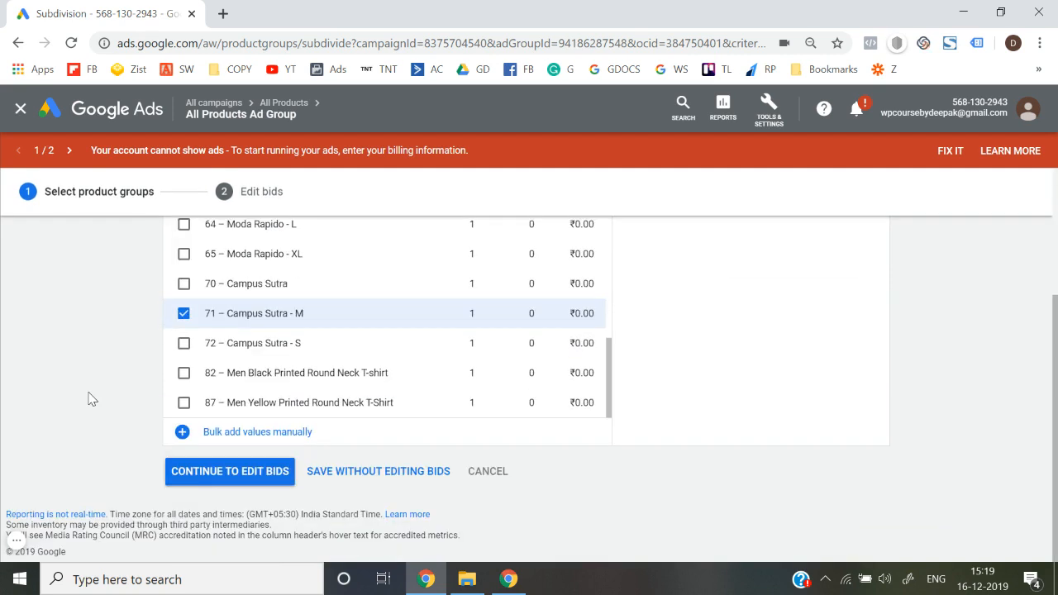
{"action": "left_click", "coordinate": [247, 473]}
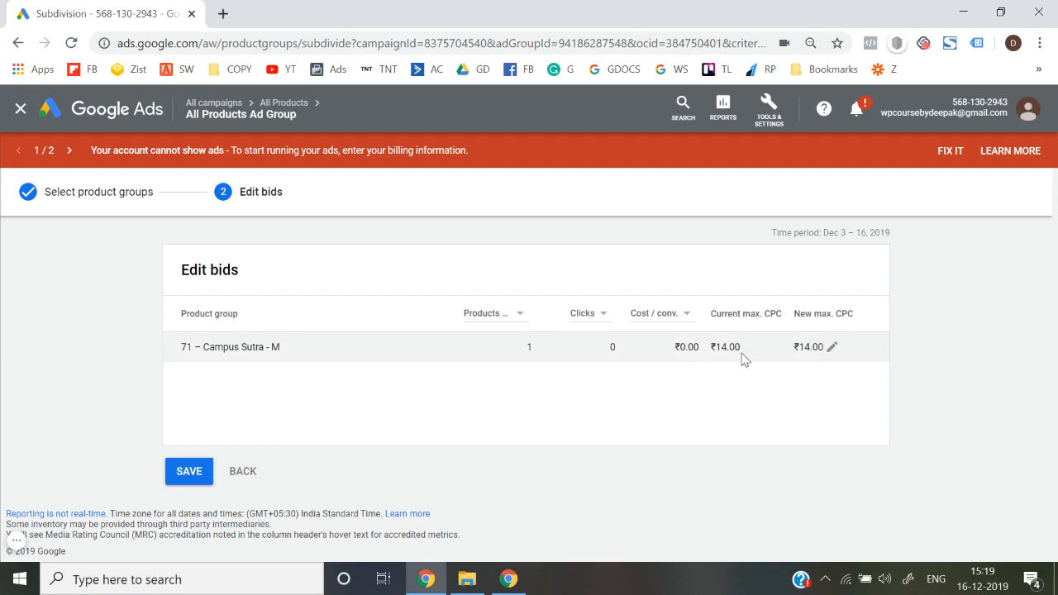
Set the new max. CPC of 71 – Campus Sutra - M to ₹16 and save the subdivision
{"action": "left_click", "coordinate": [833, 349]}
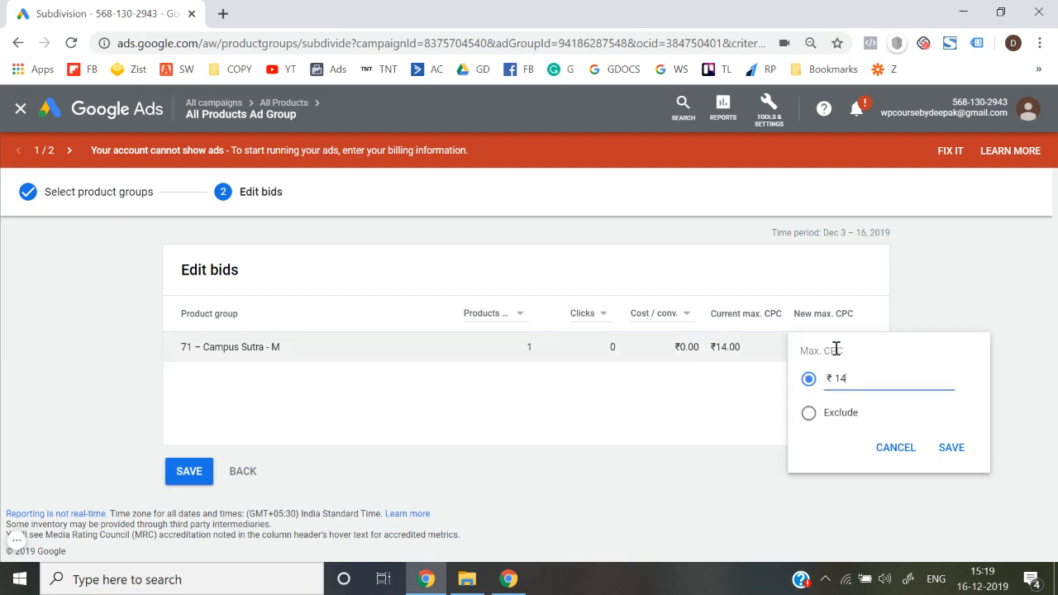
{"action": "key", "text": "BackSpace"}
{"action": "type", "text": "6"}
{"action": "left_click", "coordinate": [969, 454]}
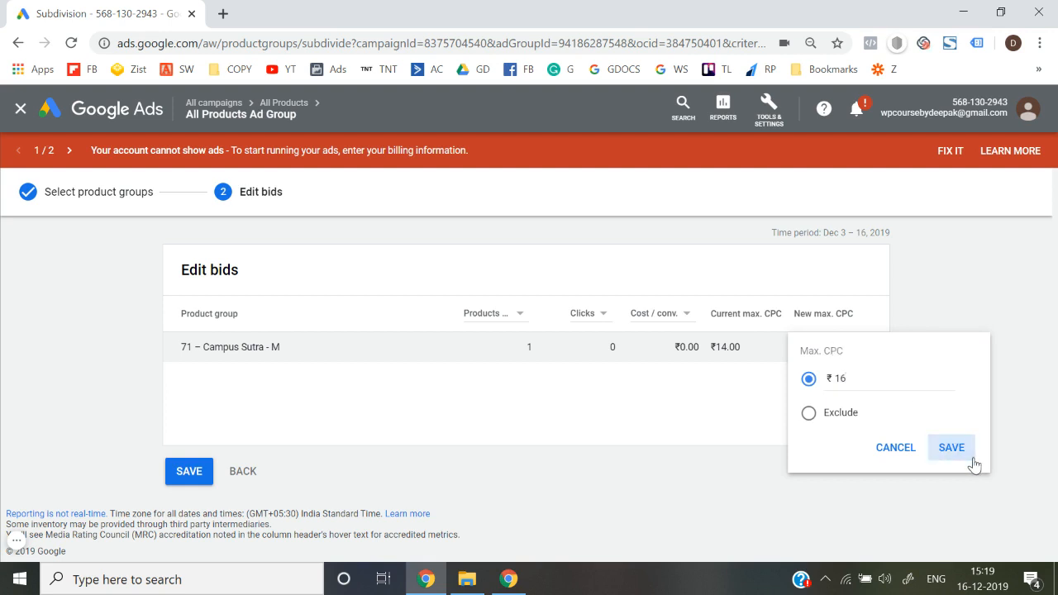
{"action": "left_click", "coordinate": [197, 481]}
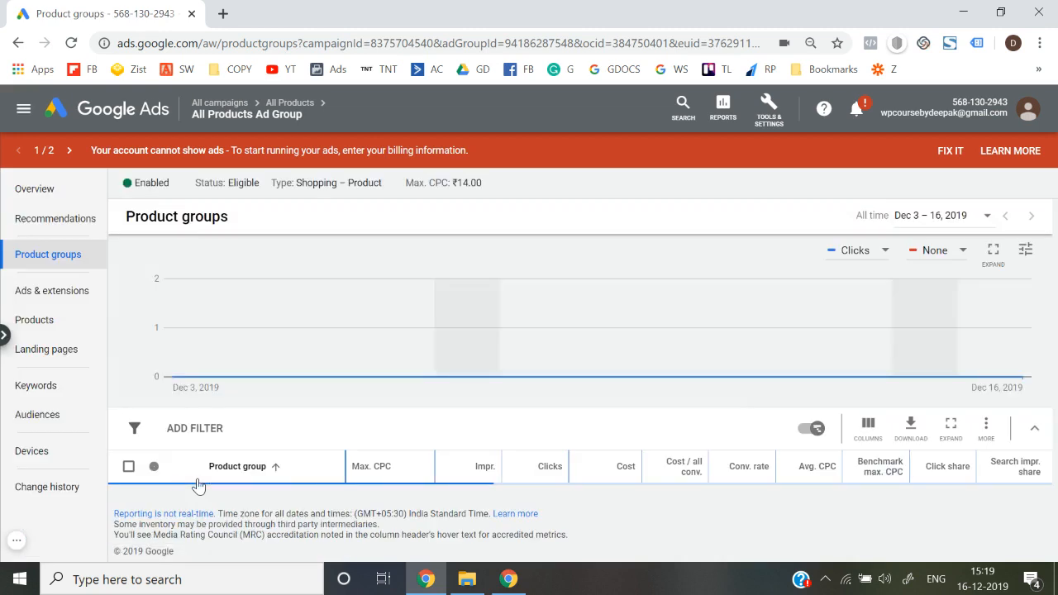
Examine the subdivided product groups and their max. CPC, plus the include and exclude options for Everything else in "All products"
{"action": "scroll", "coordinate": [338, 432], "scroll_direction": "down", "scroll_amount": 1}
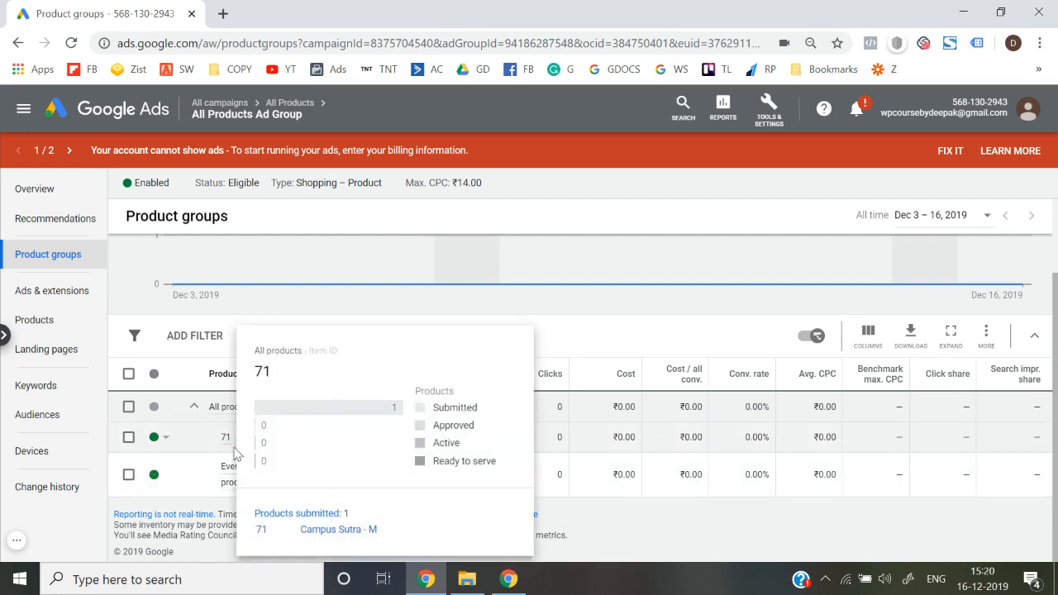
{"action": "mouse_move", "coordinate": [229, 480]}
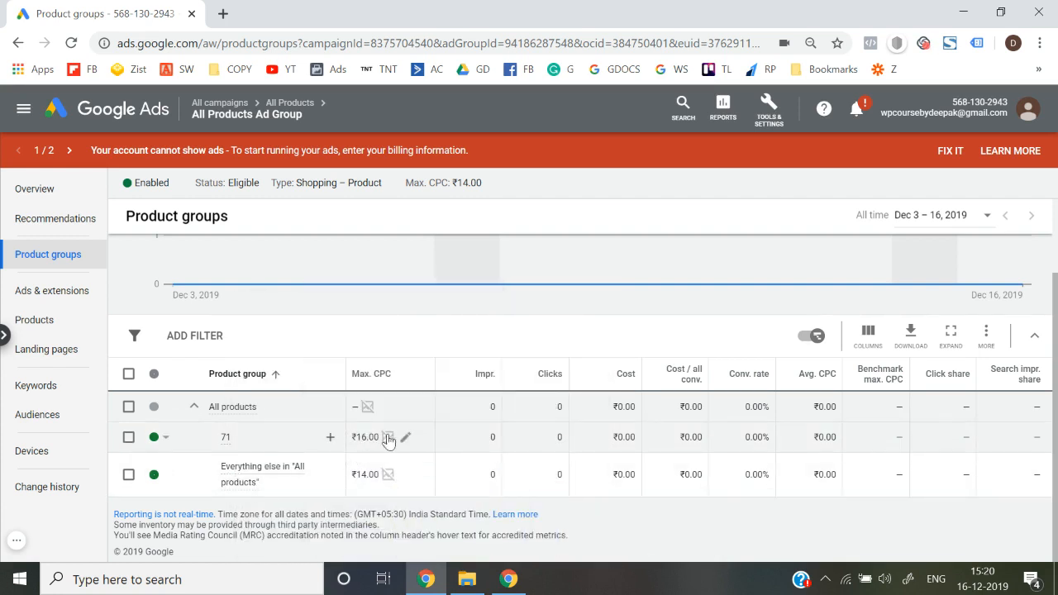
{"action": "left_click", "coordinate": [129, 475]}
{"action": "left_click", "coordinate": [131, 477]}
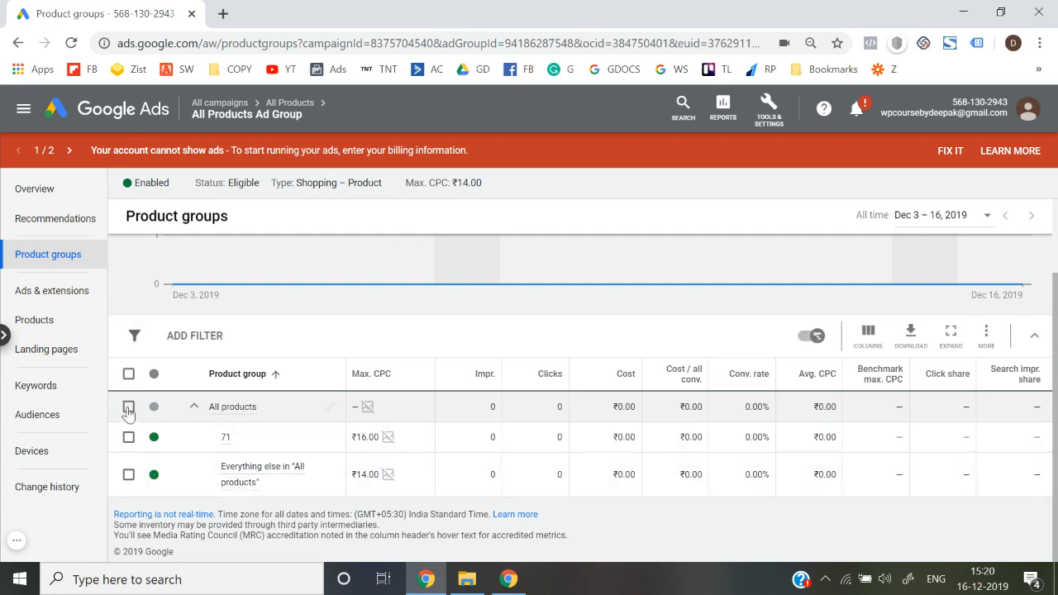
{"action": "left_click", "coordinate": [129, 474]}
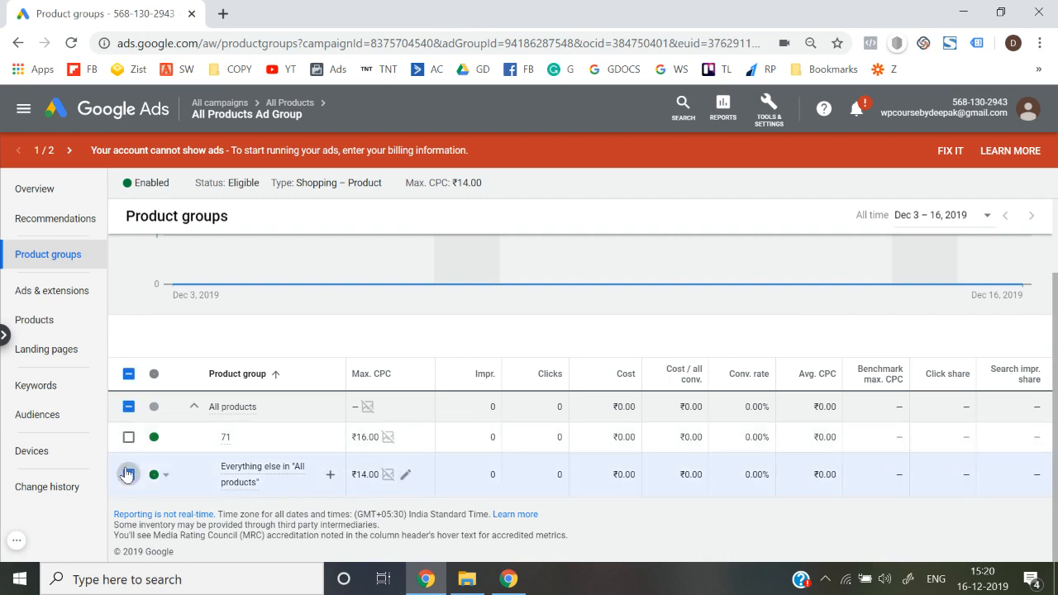
{"action": "left_click", "coordinate": [165, 477]}
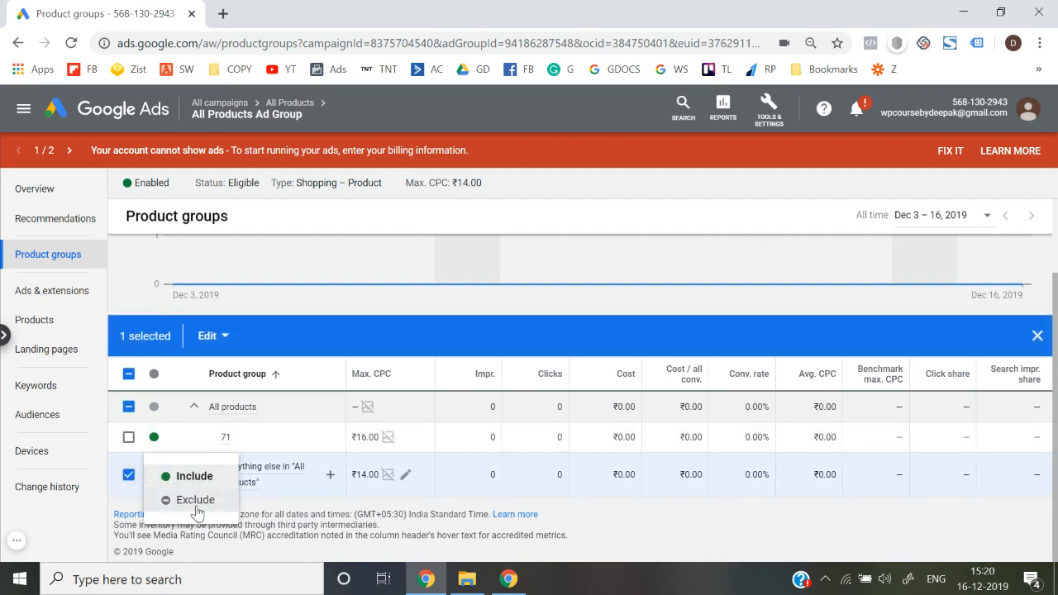
{"action": "left_click", "coordinate": [130, 476]}
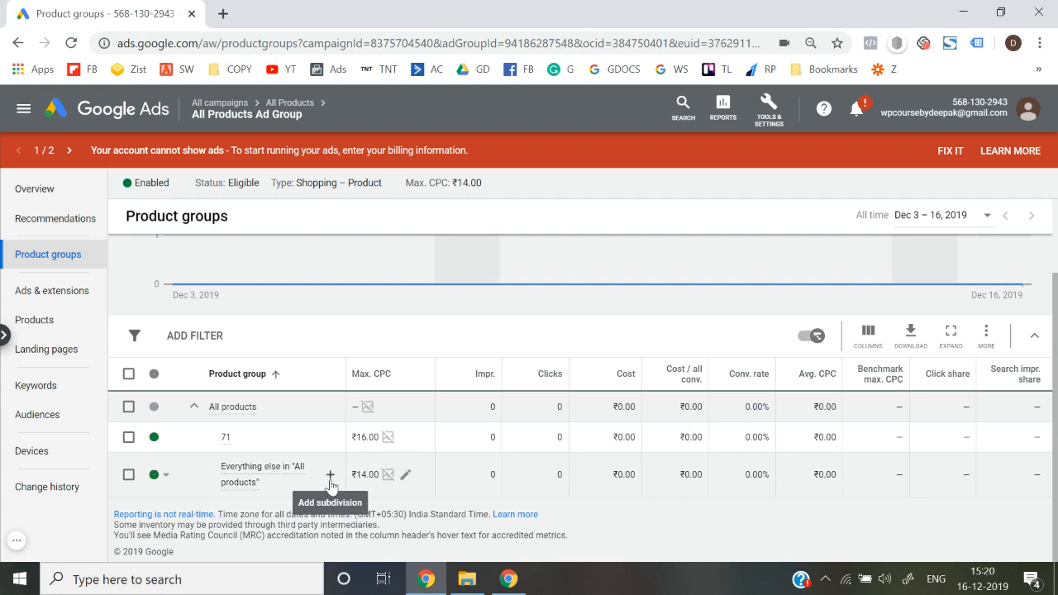
Start a subdivision of Everything else in "All products" and set it to subdivide by Custom label 0
{"action": "left_click", "coordinate": [330, 477]}
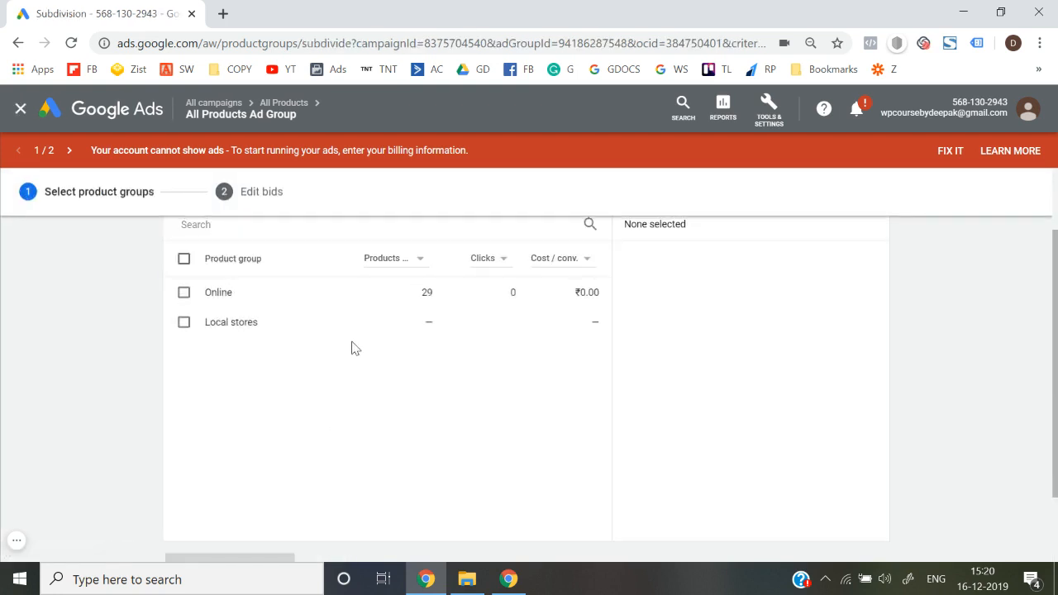
{"action": "left_click", "coordinate": [529, 273]}
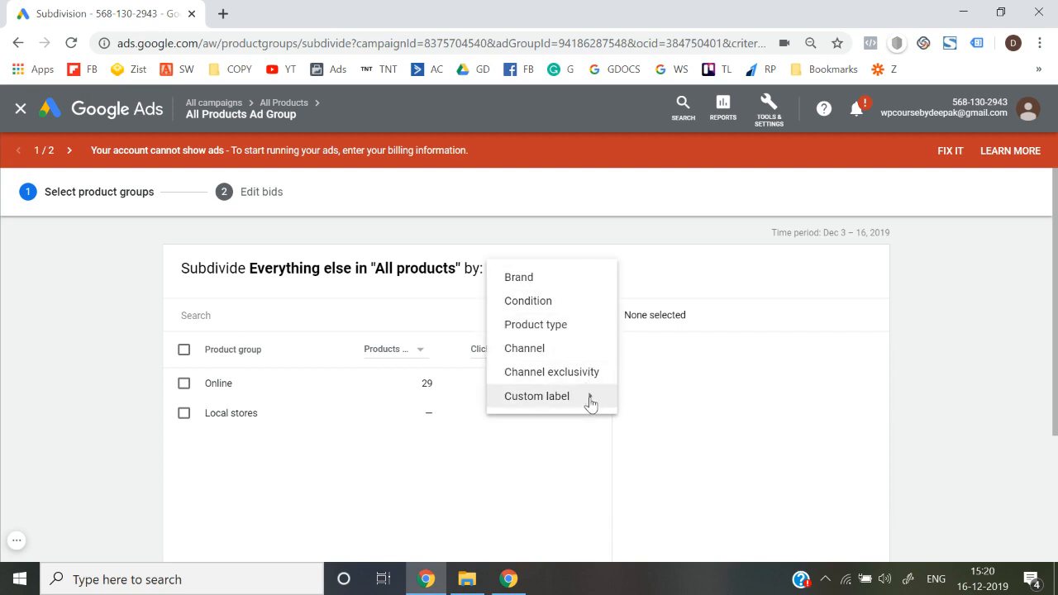
{"action": "mouse_move", "coordinate": [591, 404]}
{"action": "left_click", "coordinate": [668, 403]}
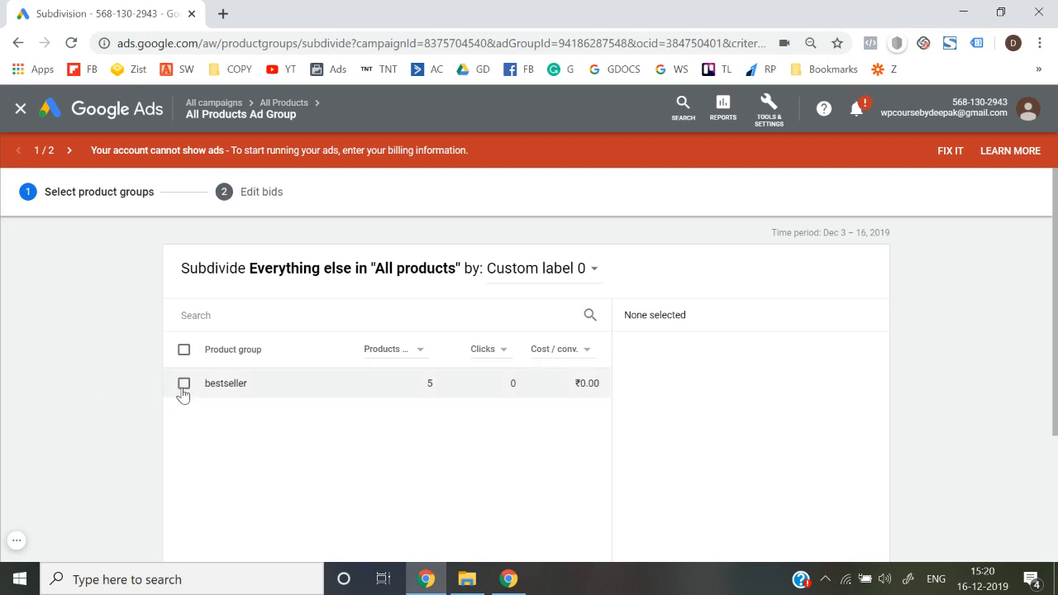
Select the bestseller label for the subdivision and continue to editing its bid
{"action": "left_click", "coordinate": [184, 384]}
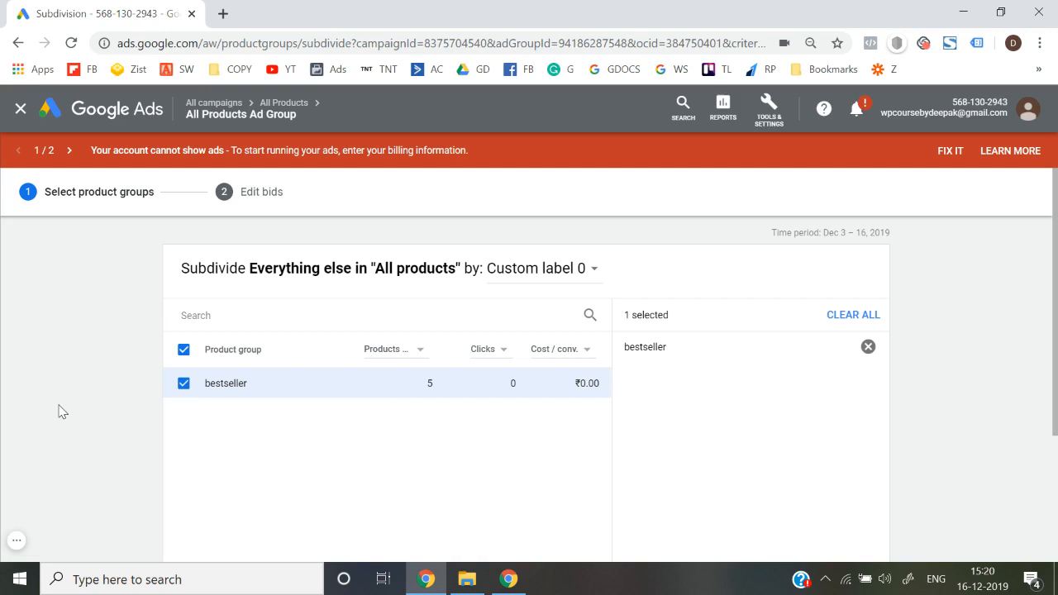
{"action": "scroll", "coordinate": [59, 410], "scroll_direction": "down", "scroll_amount": 3}
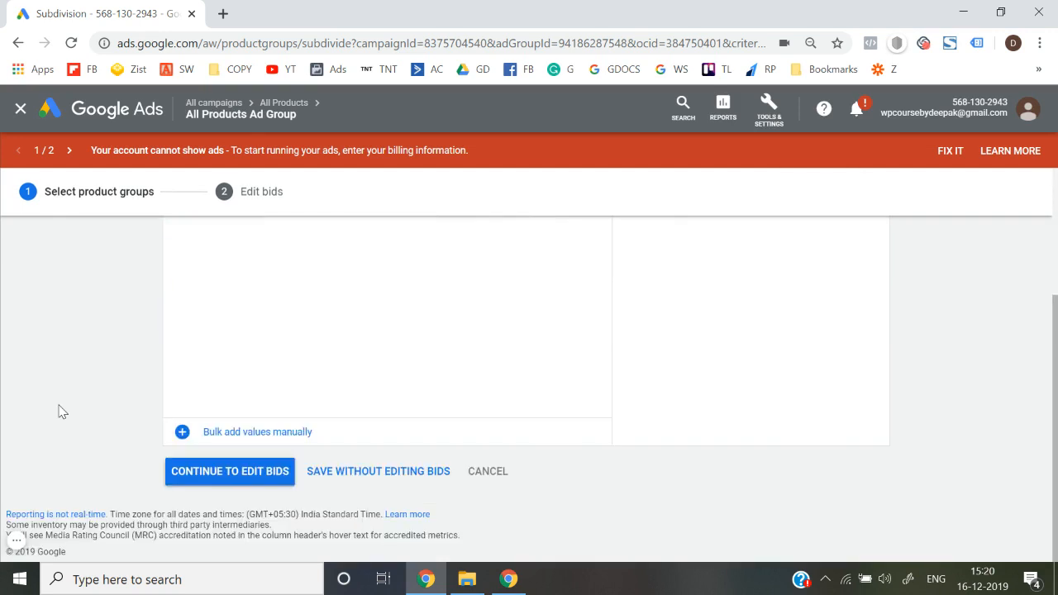
{"action": "left_click", "coordinate": [236, 483]}
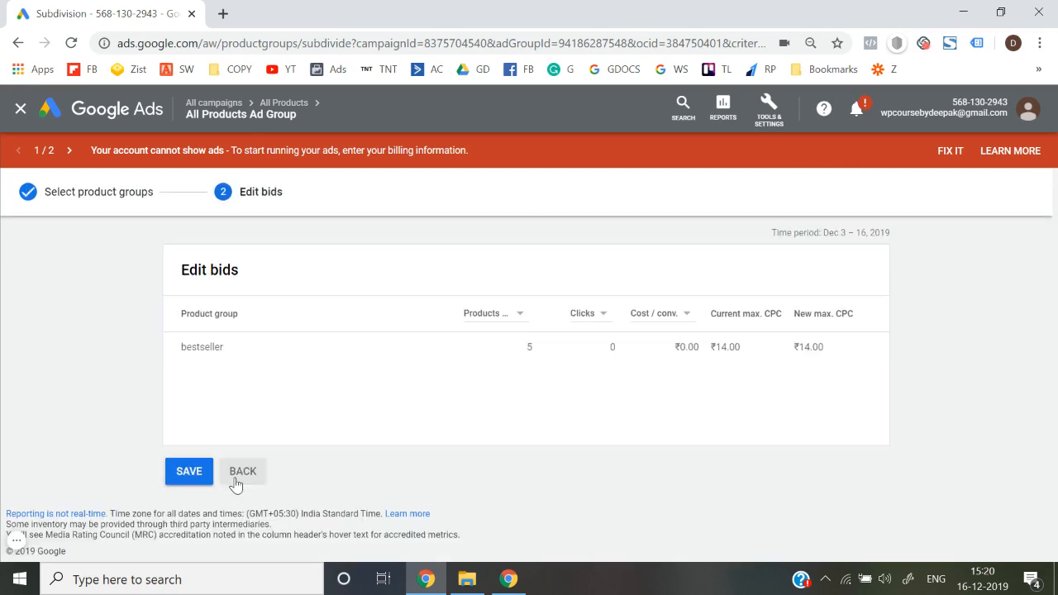
Set the new max. CPC of bestseller to ₹20 and save the subdivision
{"action": "left_click", "coordinate": [832, 348]}
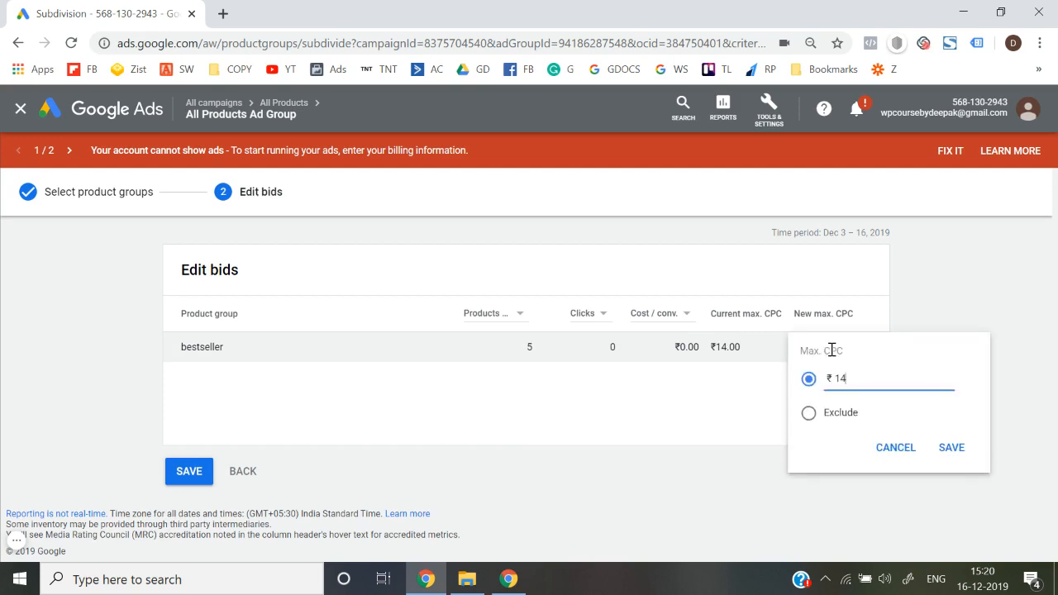
{"action": "key", "text": "ctrl+a"}
{"action": "type", "text": "20"}
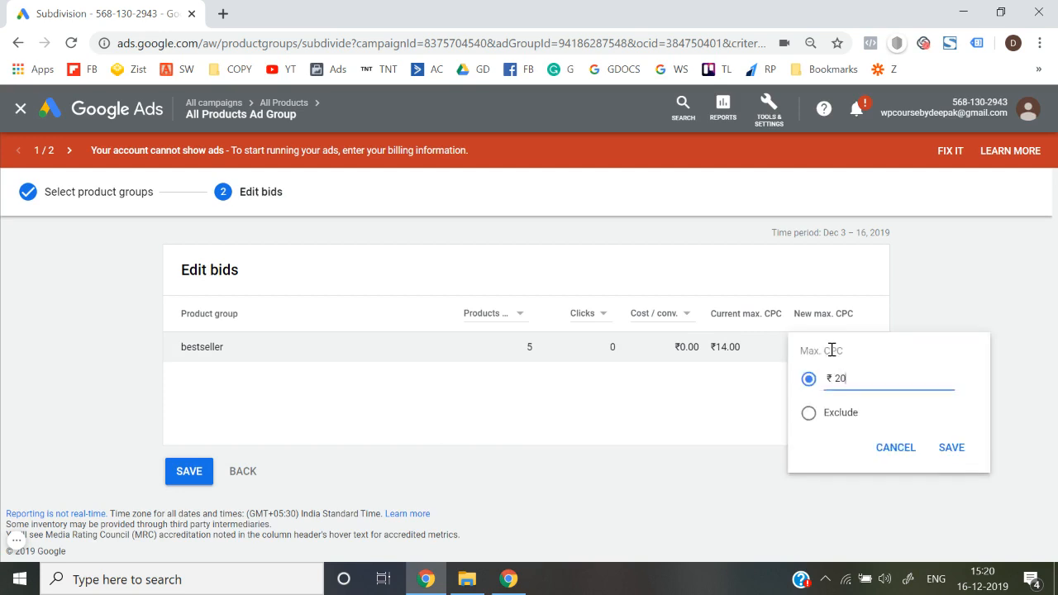
{"action": "left_click", "coordinate": [953, 448]}
{"action": "left_click", "coordinate": [178, 478]}
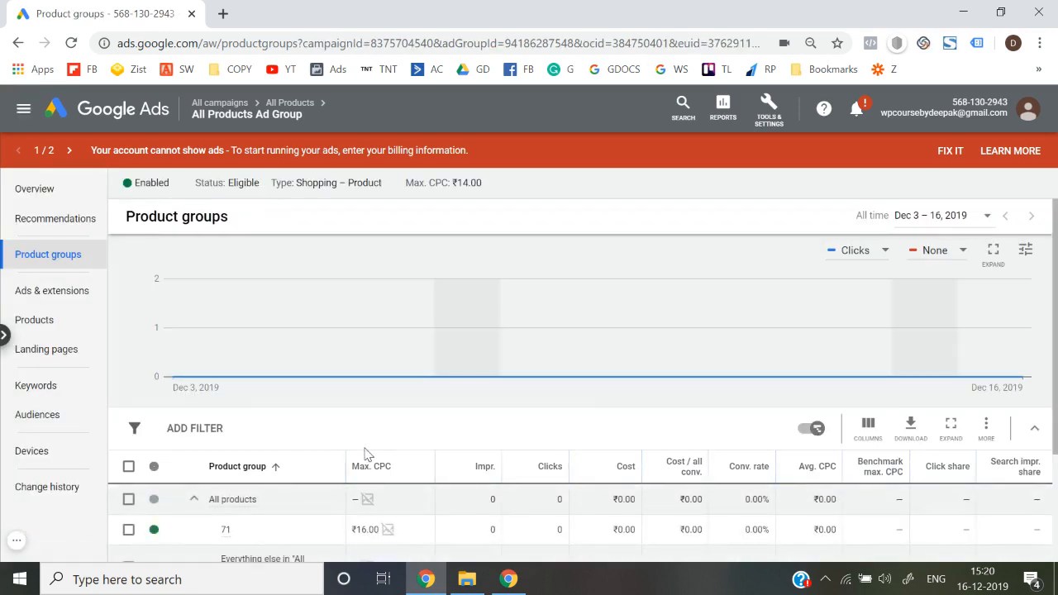
Examine the max. CPC of each product group, expanding and collapsing the subdivision of Everything else in "All products"
{"action": "scroll", "coordinate": [366, 454], "scroll_direction": "down", "scroll_amount": 2}
{"action": "scroll", "coordinate": [288, 501], "scroll_direction": "down", "scroll_amount": 1}
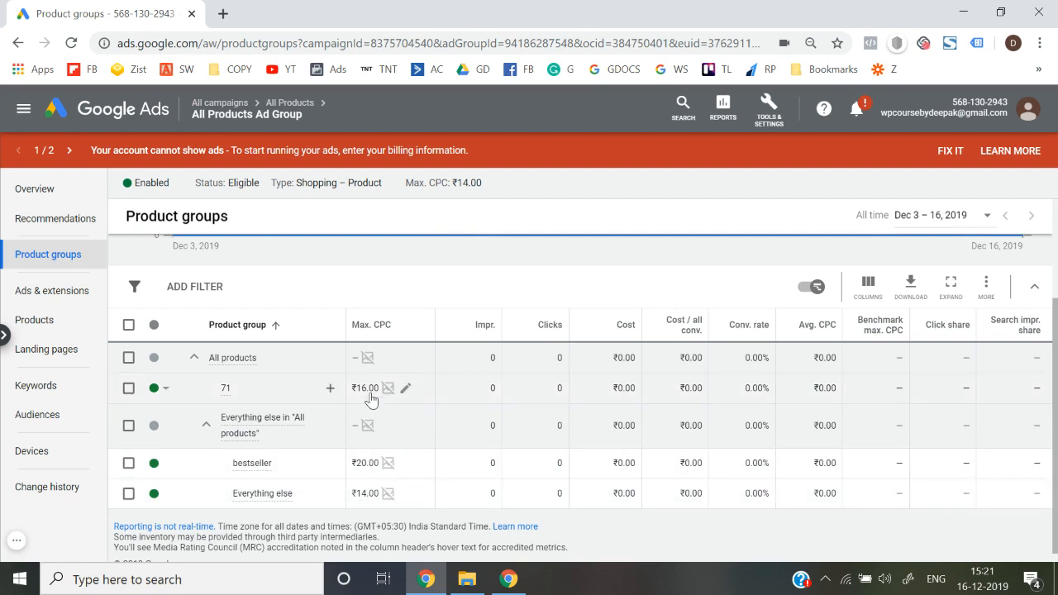
{"action": "left_click", "coordinate": [203, 430]}
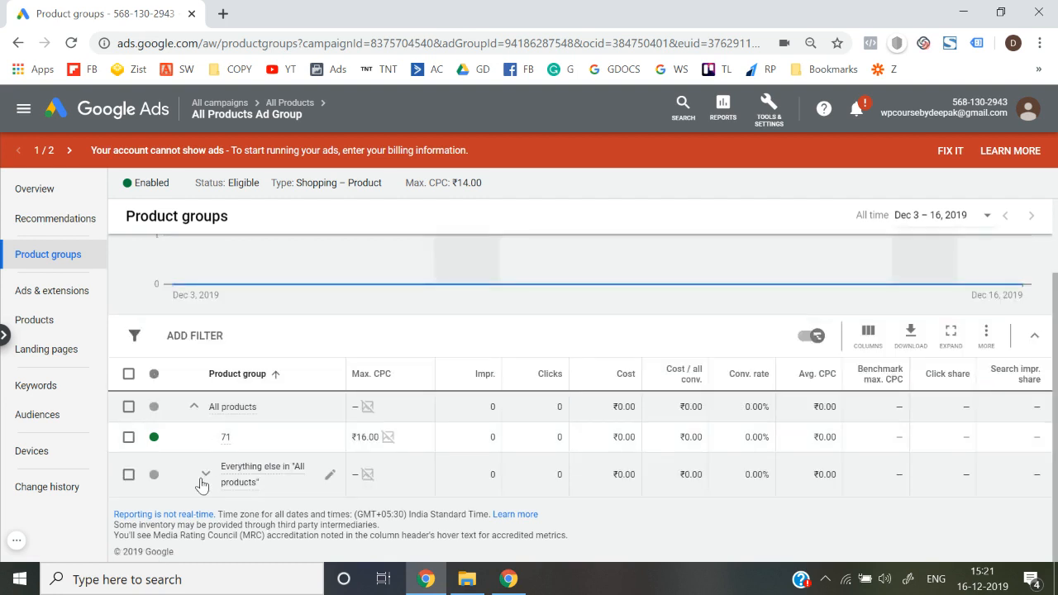
{"action": "left_click", "coordinate": [206, 475]}
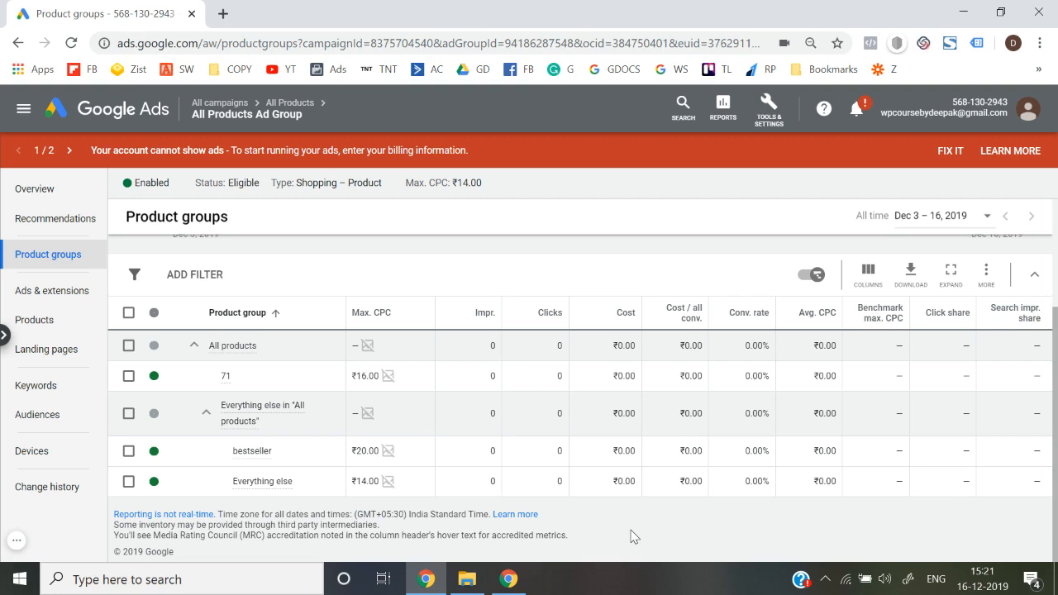
{"action": "left_click", "coordinate": [206, 412]}
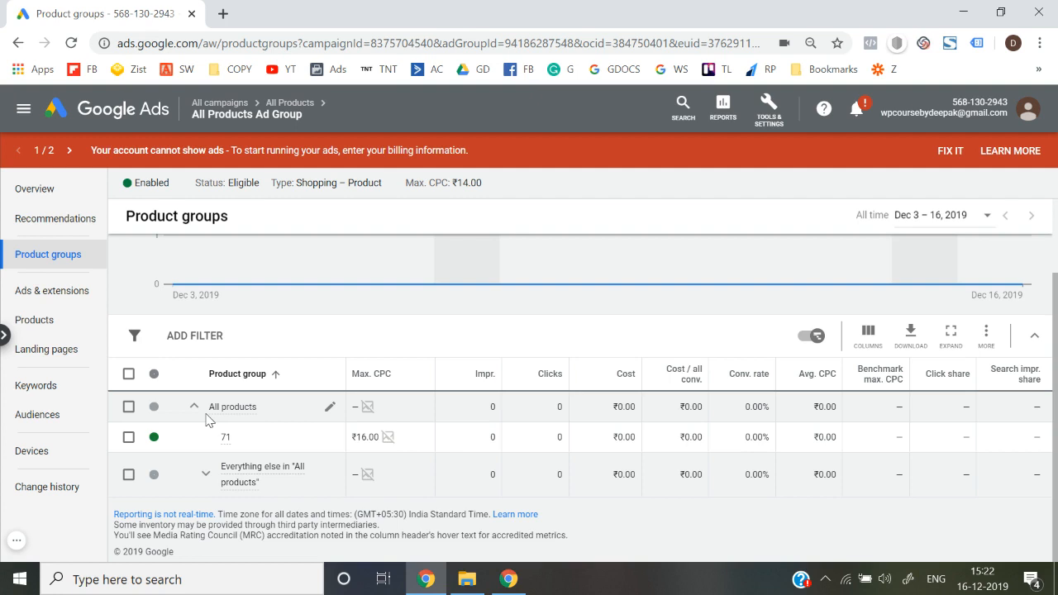
Review the ad group's ads, and examine the product list with each item's product status and disapproval details
{"action": "left_click", "coordinate": [58, 291]}
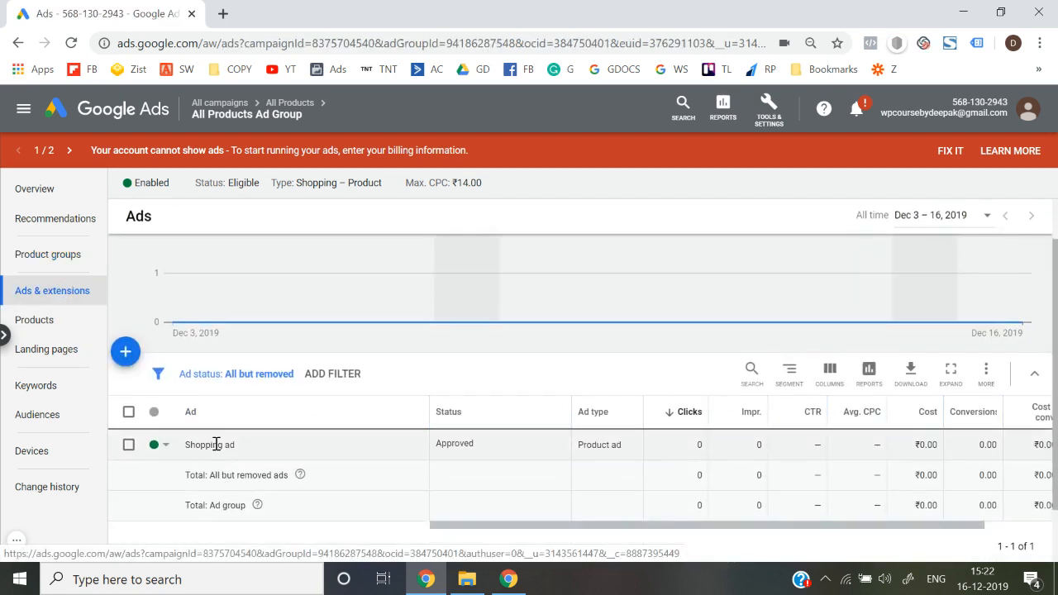
{"action": "left_click", "coordinate": [45, 323]}
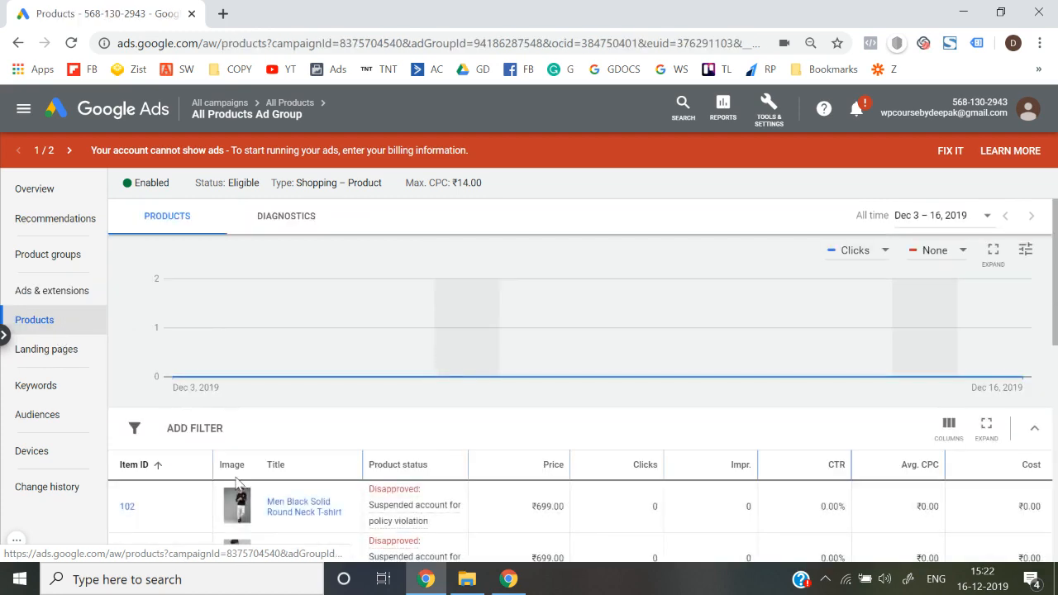
{"action": "scroll", "coordinate": [237, 484], "scroll_direction": "down", "scroll_amount": 4}
{"action": "mouse_move", "coordinate": [378, 473]}
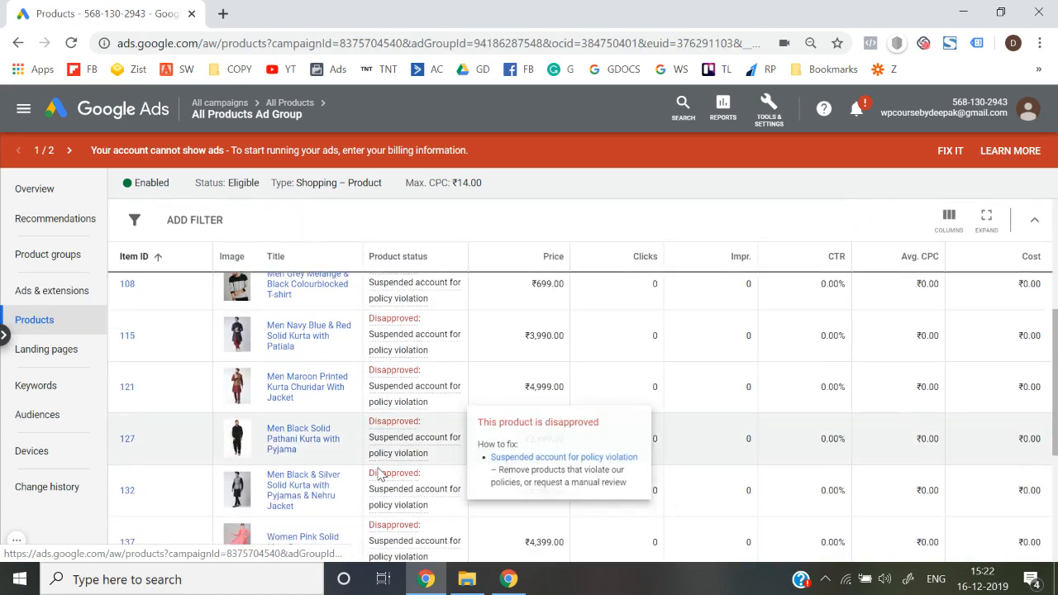
{"action": "scroll", "coordinate": [394, 428], "scroll_direction": "down", "scroll_amount": 3}
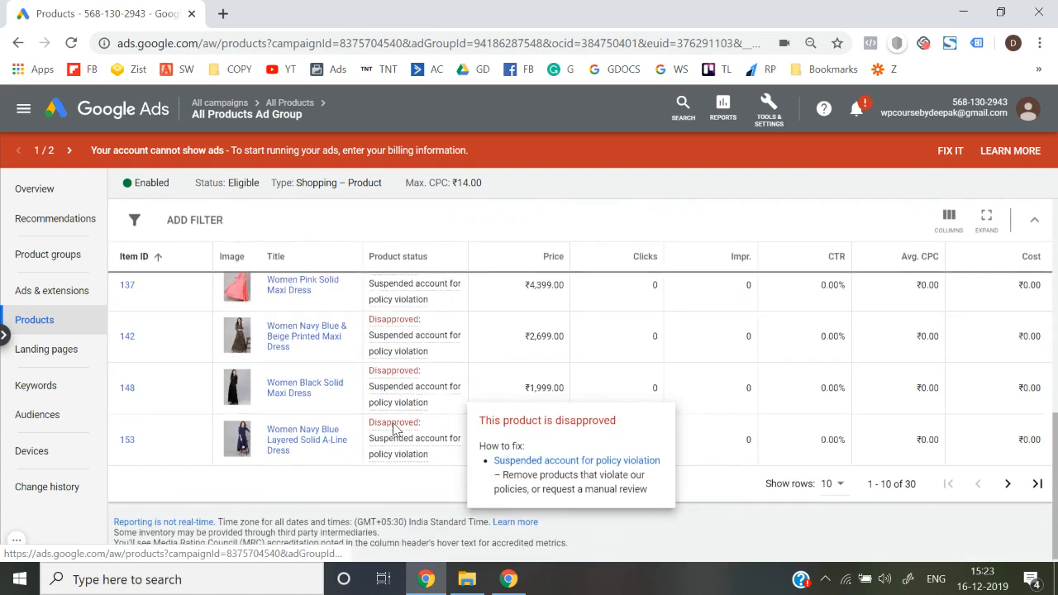
{"action": "scroll", "coordinate": [394, 429], "scroll_direction": "up", "scroll_amount": 6}
{"action": "scroll", "coordinate": [394, 429], "scroll_direction": "down", "scroll_amount": 1}
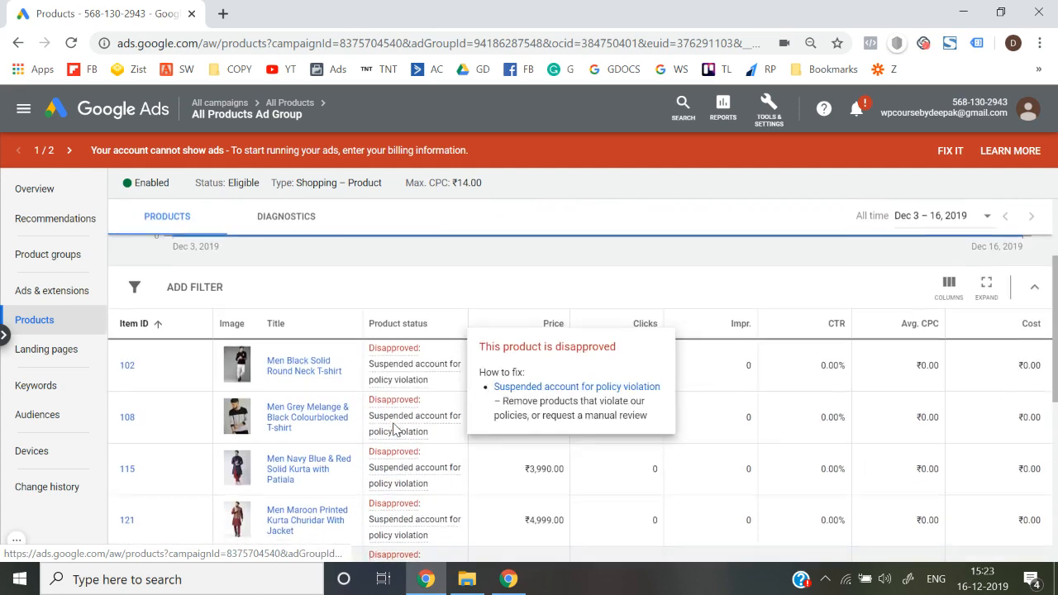
{"action": "scroll", "coordinate": [395, 428], "scroll_direction": "down", "scroll_amount": 4}
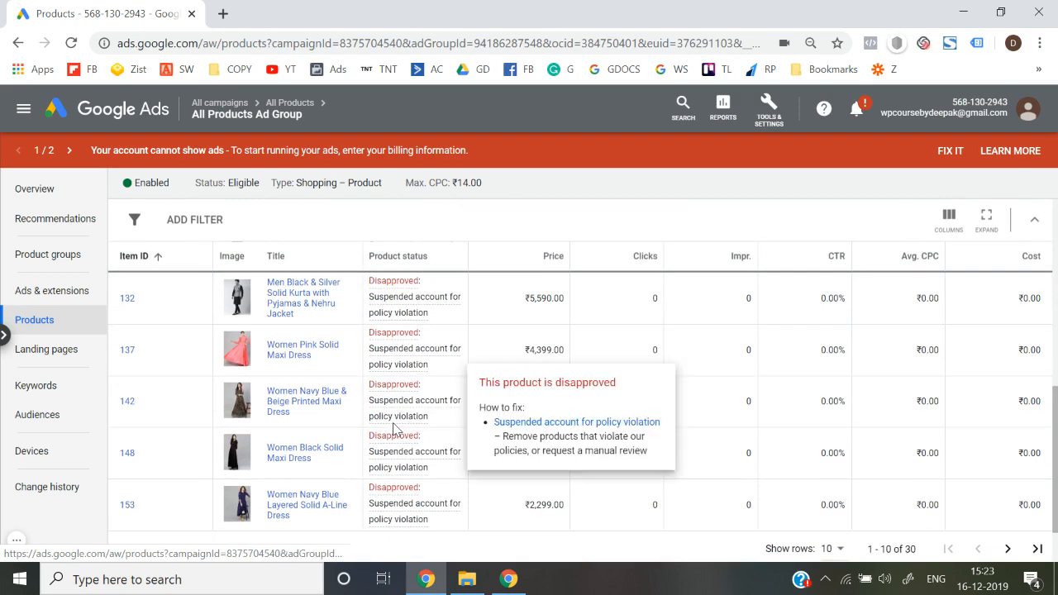
{"action": "scroll", "coordinate": [394, 429], "scroll_direction": "down", "scroll_amount": 1}
{"action": "scroll", "coordinate": [430, 399], "scroll_direction": "up", "scroll_amount": 5}
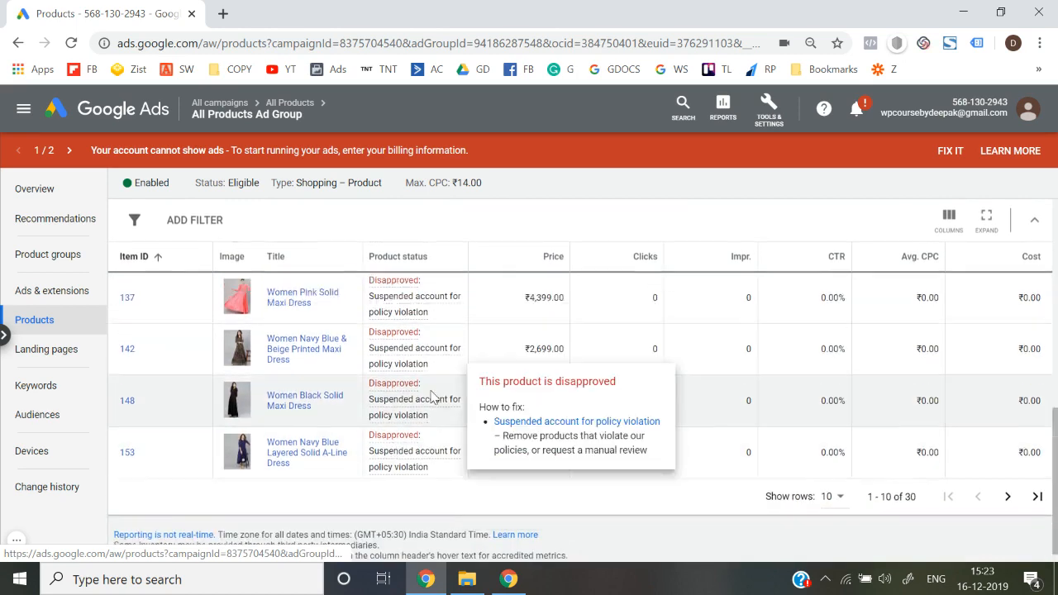
{"action": "scroll", "coordinate": [430, 399], "scroll_direction": "down", "scroll_amount": 4}
{"action": "scroll", "coordinate": [430, 399], "scroll_direction": "up", "scroll_amount": 6}
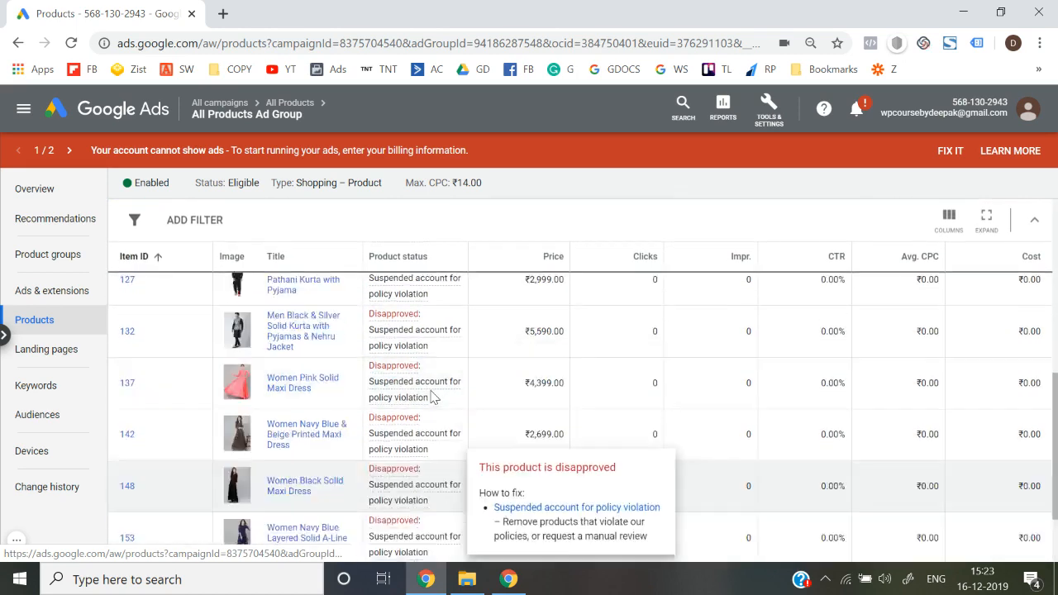
{"action": "scroll", "coordinate": [496, 435], "scroll_direction": "down", "scroll_amount": 6}
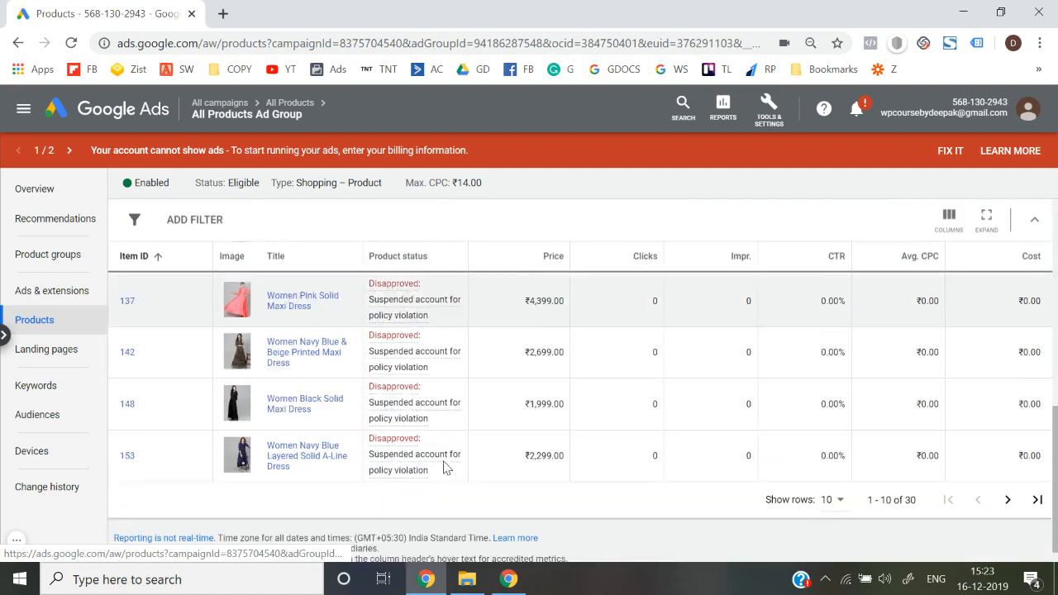
{"action": "scroll", "coordinate": [496, 435], "scroll_direction": "up", "scroll_amount": 6}
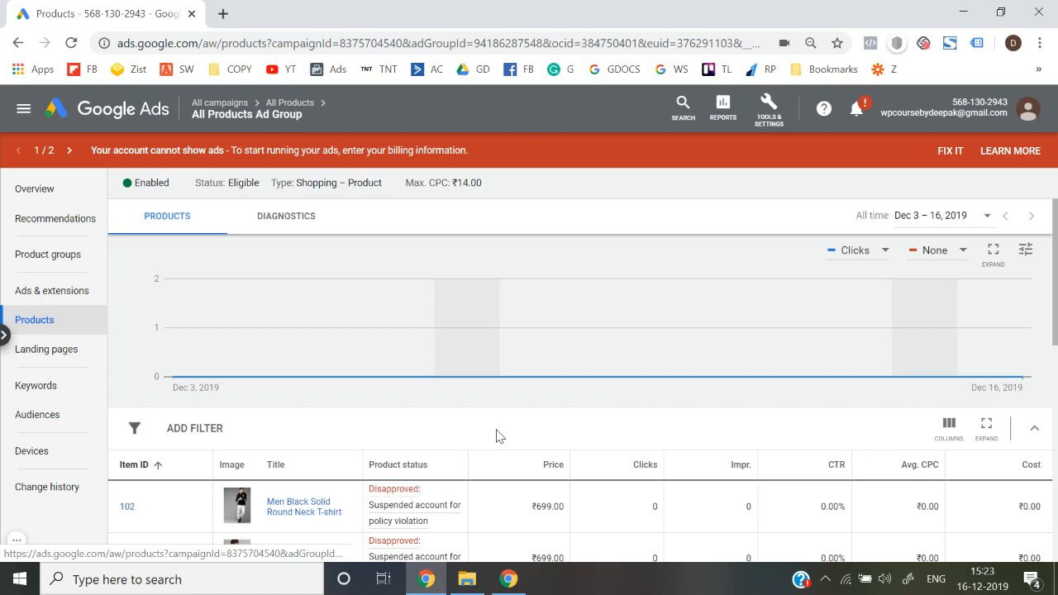
{"action": "scroll", "coordinate": [499, 436], "scroll_direction": "down", "scroll_amount": 6}
{"action": "mouse_move", "coordinate": [407, 444]}
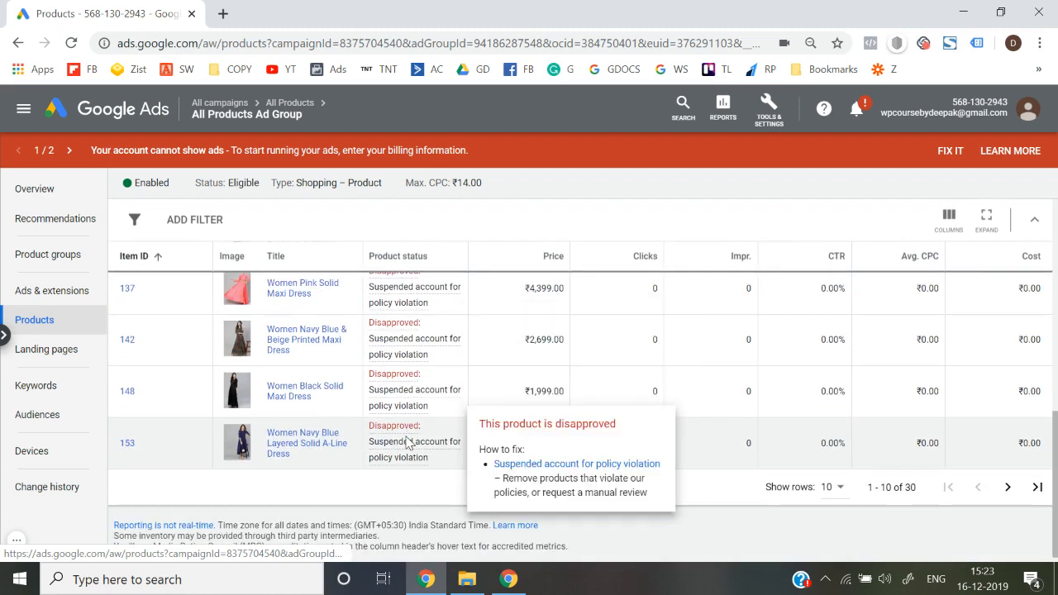
{"action": "scroll", "coordinate": [406, 444], "scroll_direction": "up", "scroll_amount": 3}
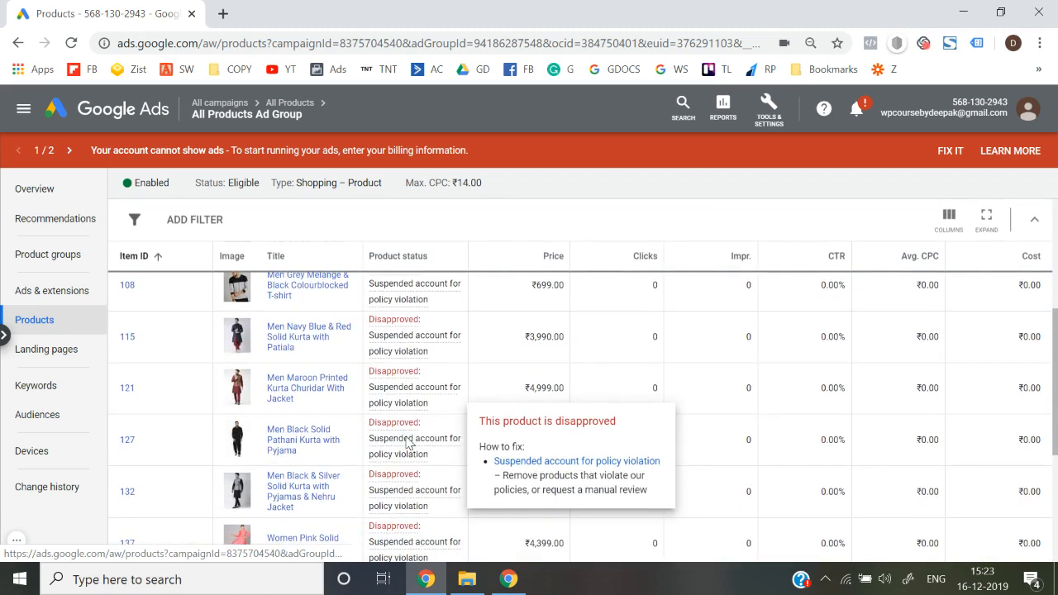
{"action": "scroll", "coordinate": [405, 428], "scroll_direction": "up", "scroll_amount": 5}
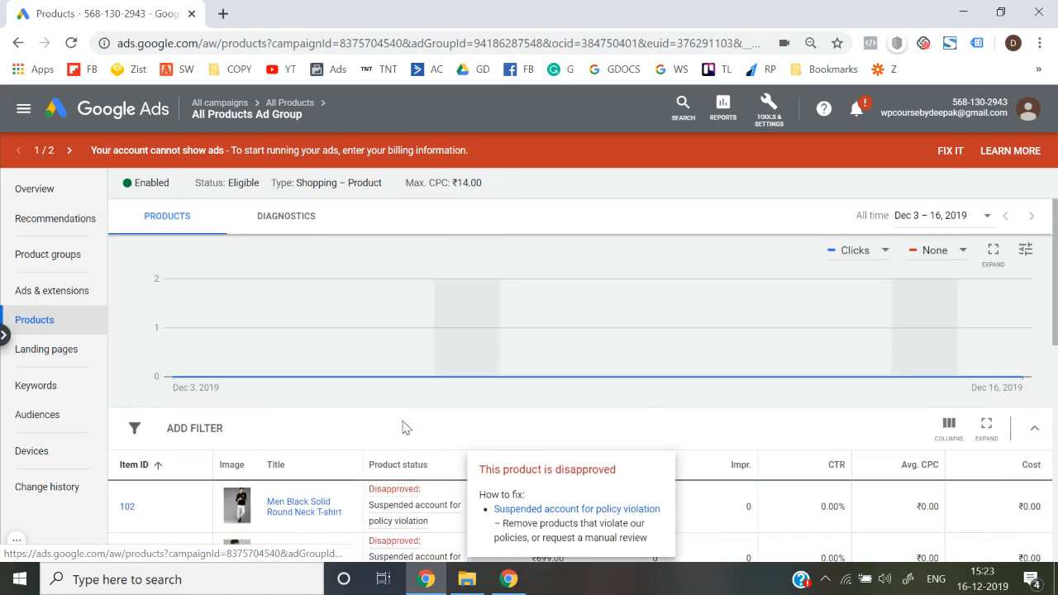
{"action": "scroll", "coordinate": [404, 428], "scroll_direction": "down", "scroll_amount": 4}
{"action": "scroll", "coordinate": [404, 329], "scroll_direction": "up", "scroll_amount": 2}
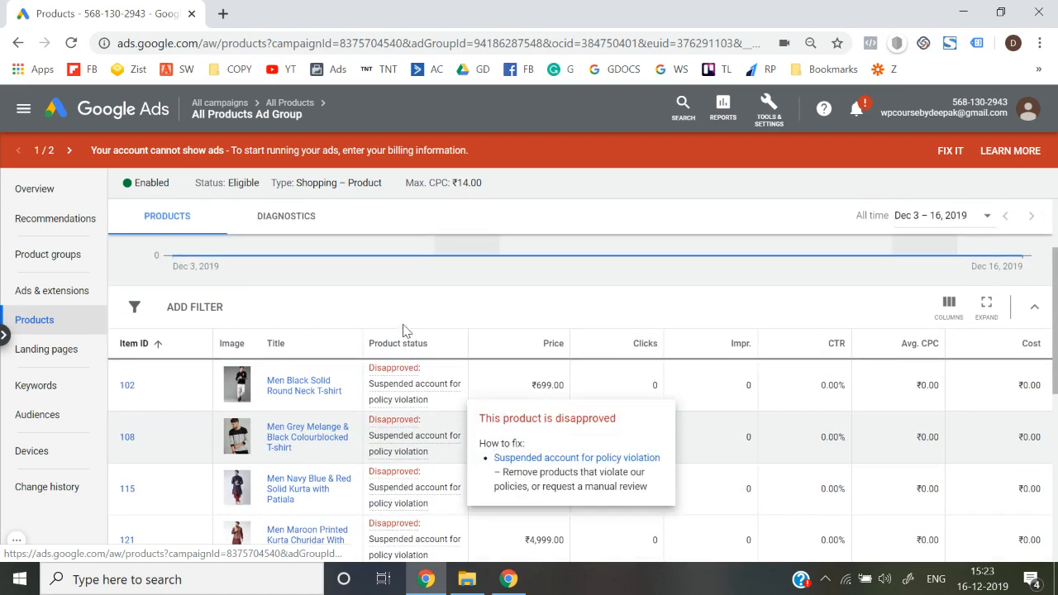
Review the ad group's landing pages, negative keywords and search terms
{"action": "left_click", "coordinate": [68, 349]}
{"action": "scroll", "coordinate": [404, 444], "scroll_direction": "down", "scroll_amount": 1}
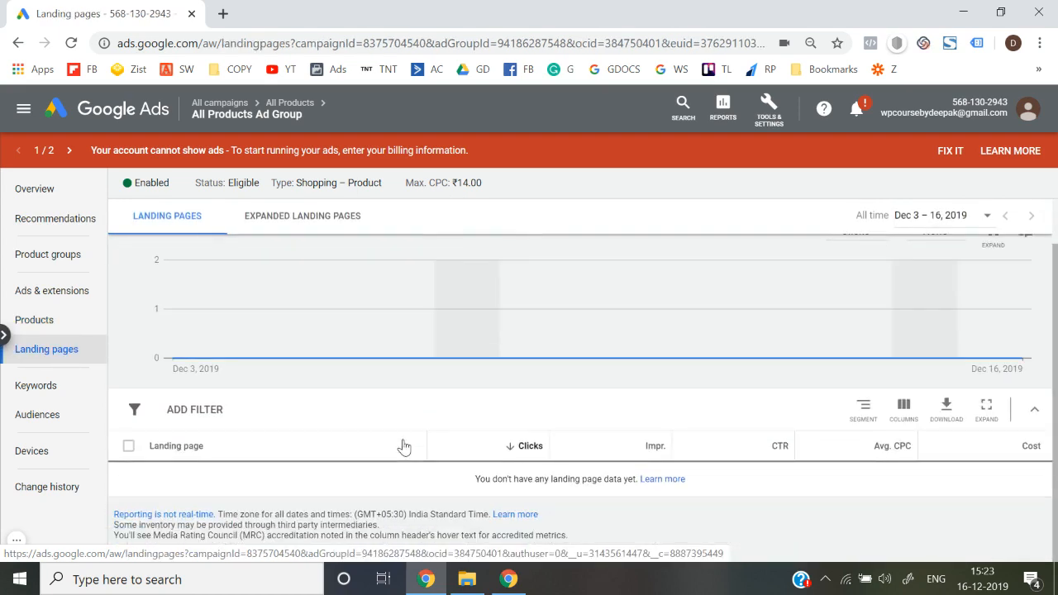
{"action": "left_click", "coordinate": [36, 388]}
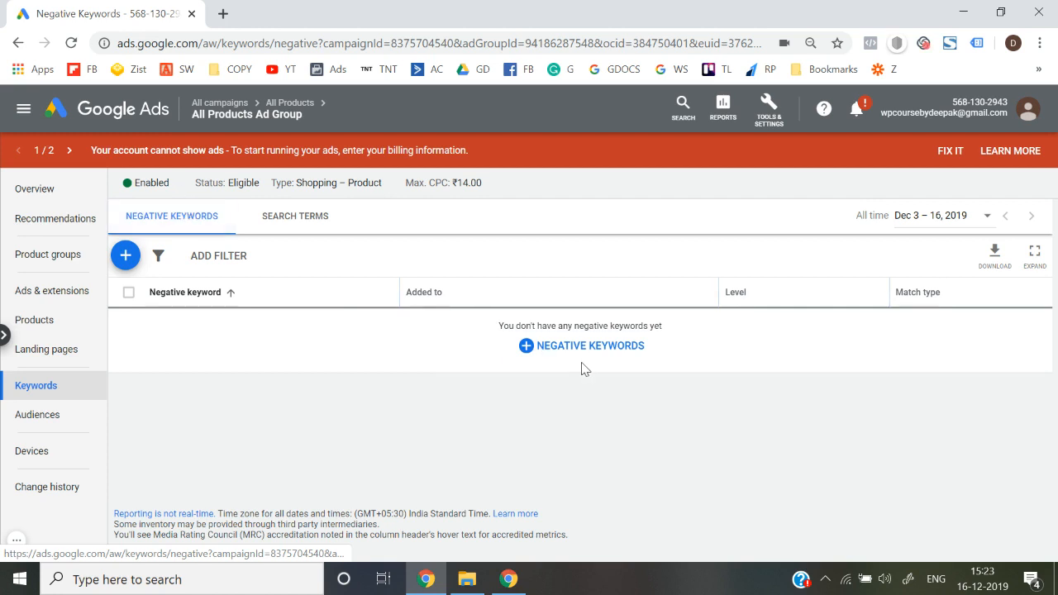
{"action": "left_click", "coordinate": [321, 214]}
{"action": "scroll", "coordinate": [335, 420], "scroll_direction": "down", "scroll_amount": 1}
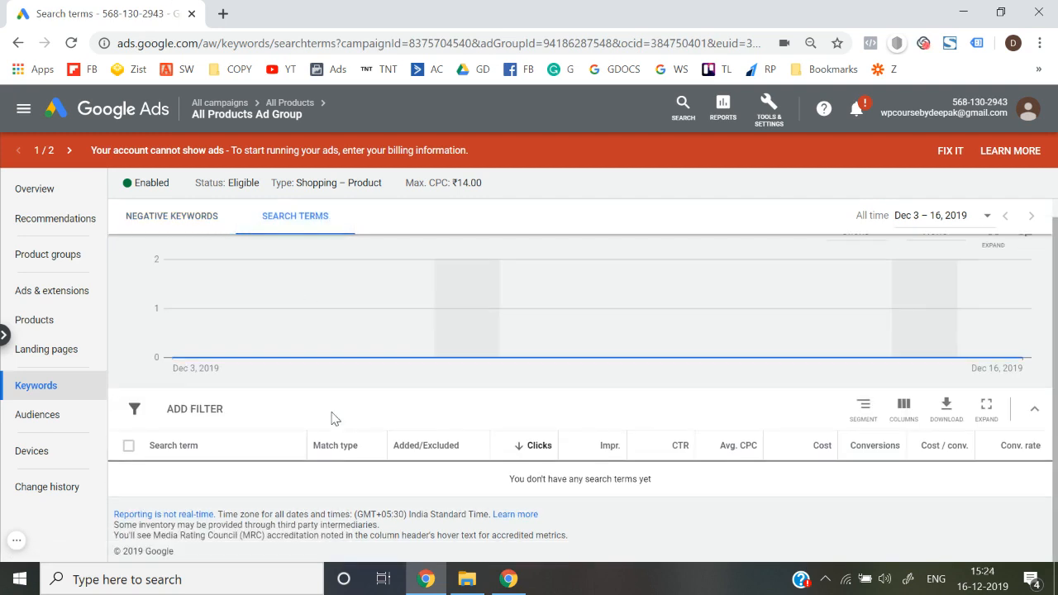
{"action": "left_click", "coordinate": [198, 223]}
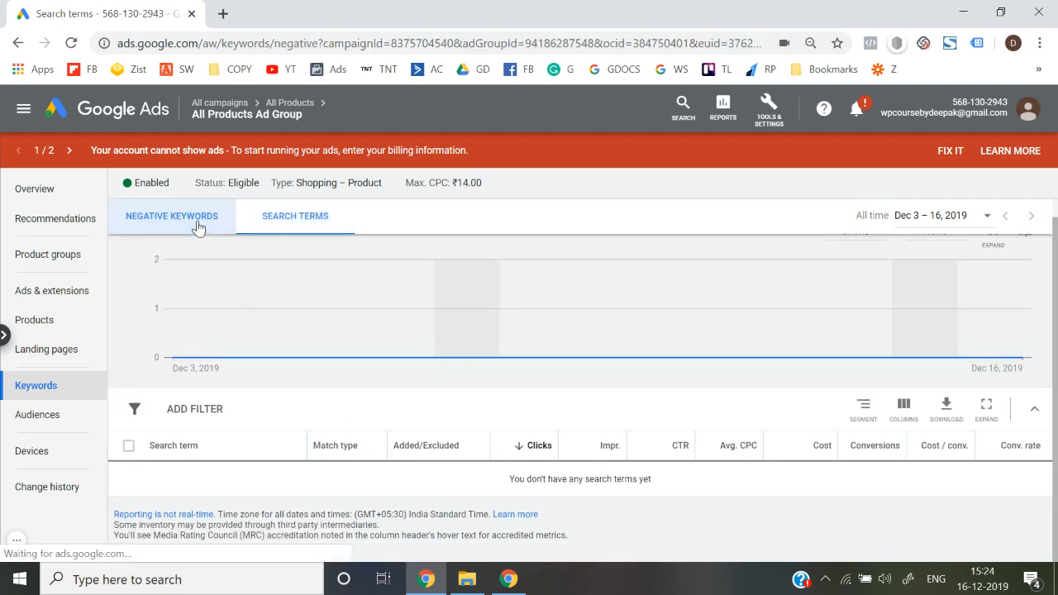
Review the ad group's audiences and its performance by device
{"action": "left_click", "coordinate": [84, 417]}
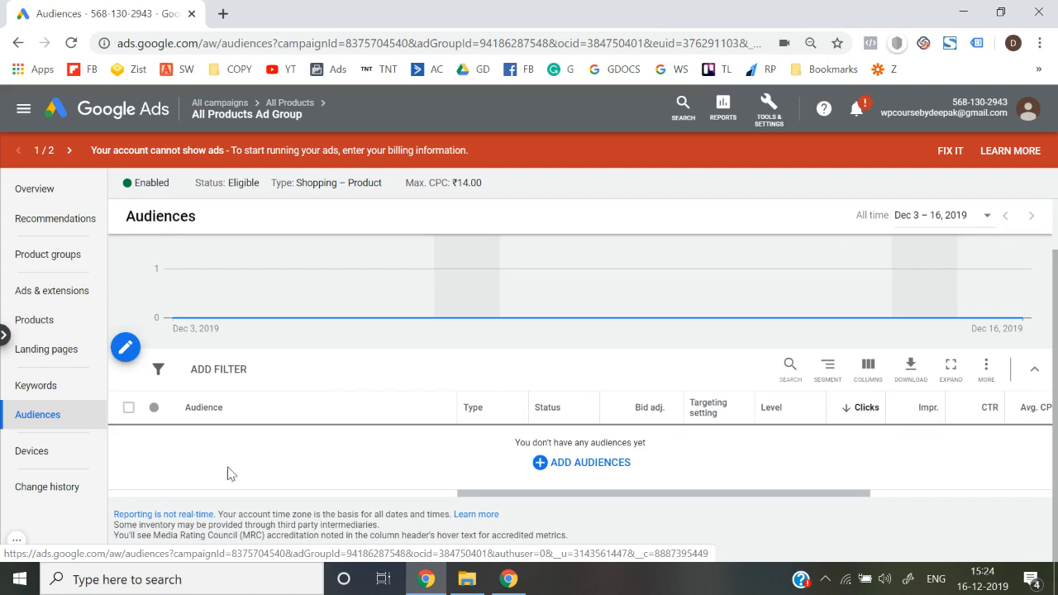
{"action": "left_click", "coordinate": [73, 463]}
{"action": "scroll", "coordinate": [335, 480], "scroll_direction": "down", "scroll_amount": 3}
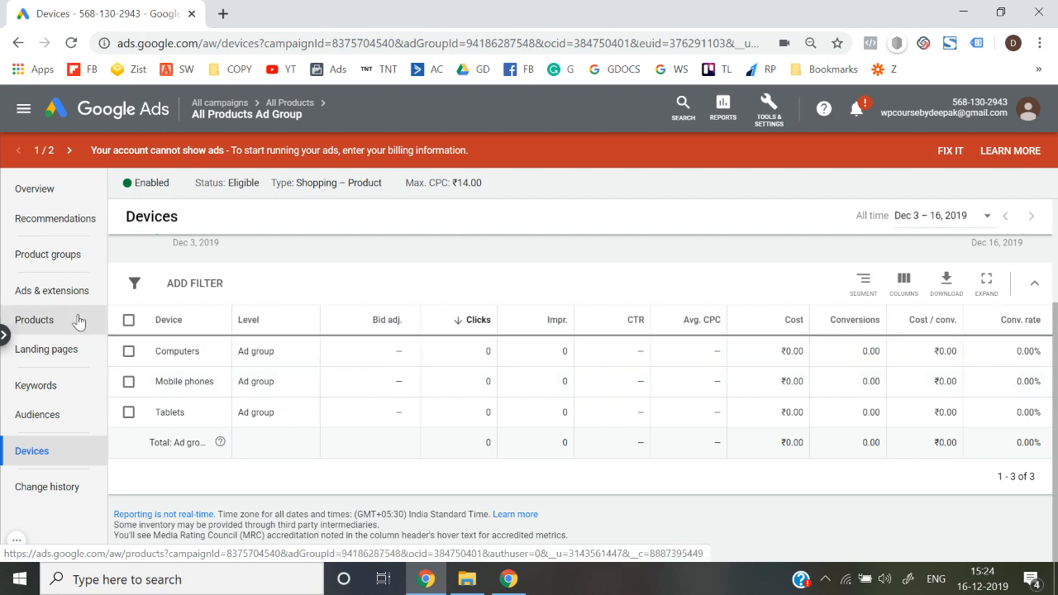
Look over the ad group's product groups and overview, finishing back on the product groups
{"action": "left_click", "coordinate": [84, 254]}
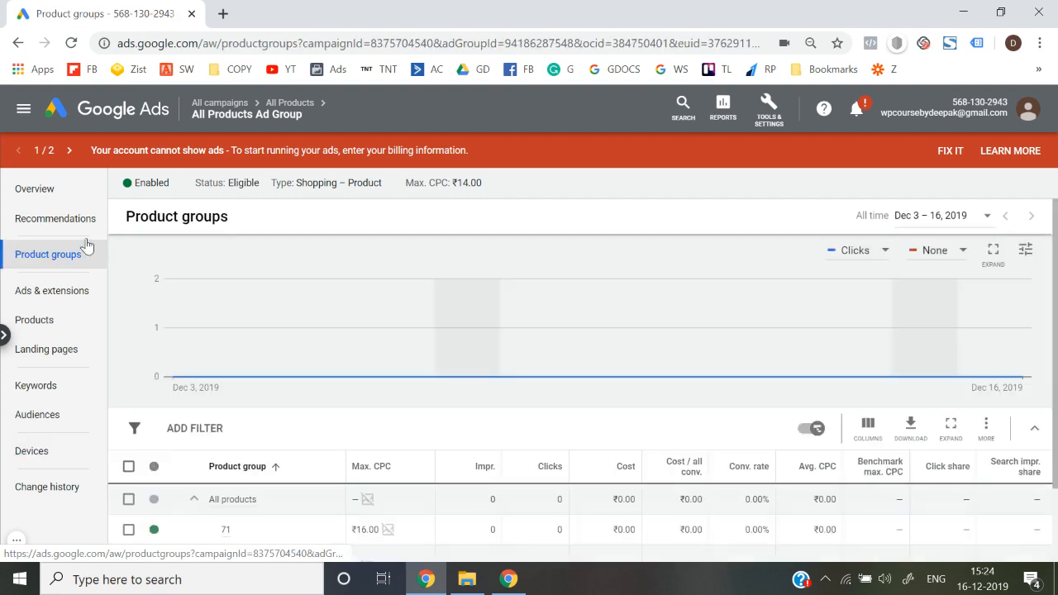
{"action": "scroll", "coordinate": [208, 429], "scroll_direction": "down", "scroll_amount": 2}
{"action": "scroll", "coordinate": [258, 465], "scroll_direction": "up", "scroll_amount": 2}
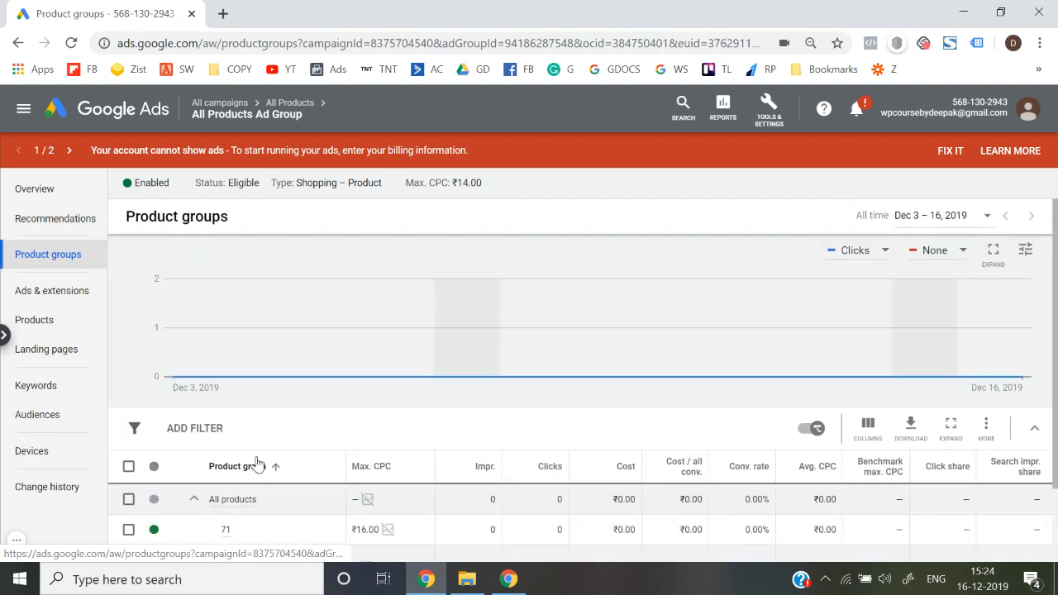
{"action": "left_click", "coordinate": [62, 189]}
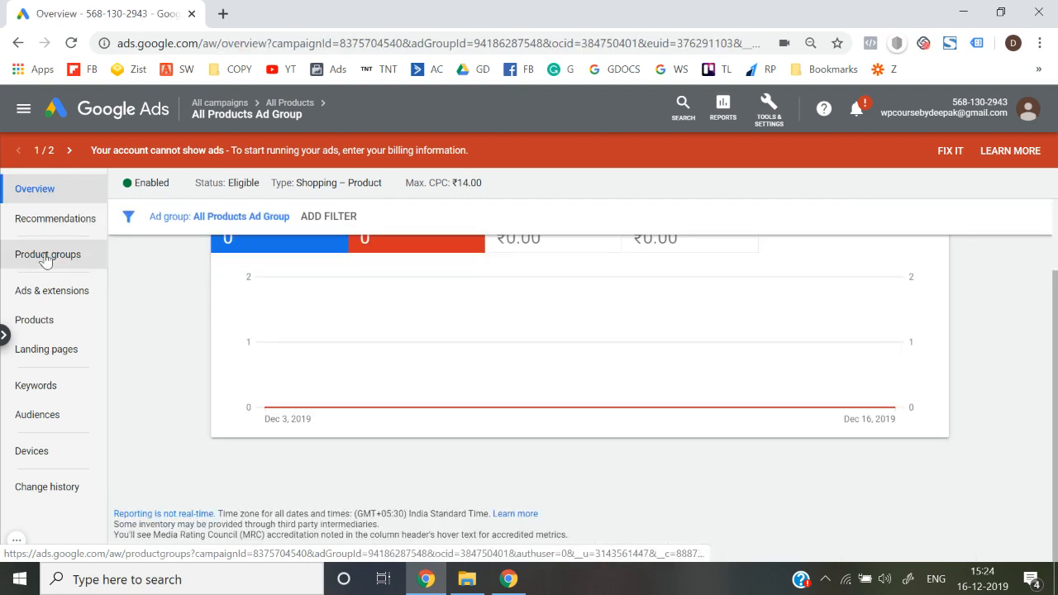
{"action": "left_click", "coordinate": [46, 258]}
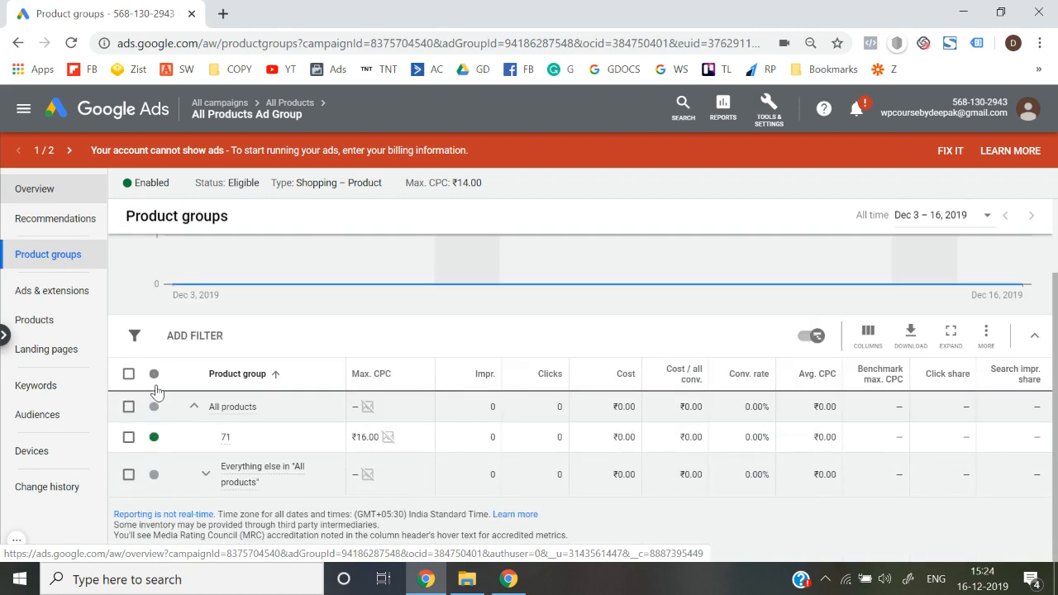
{"action": "left_click", "coordinate": [16, 542]}
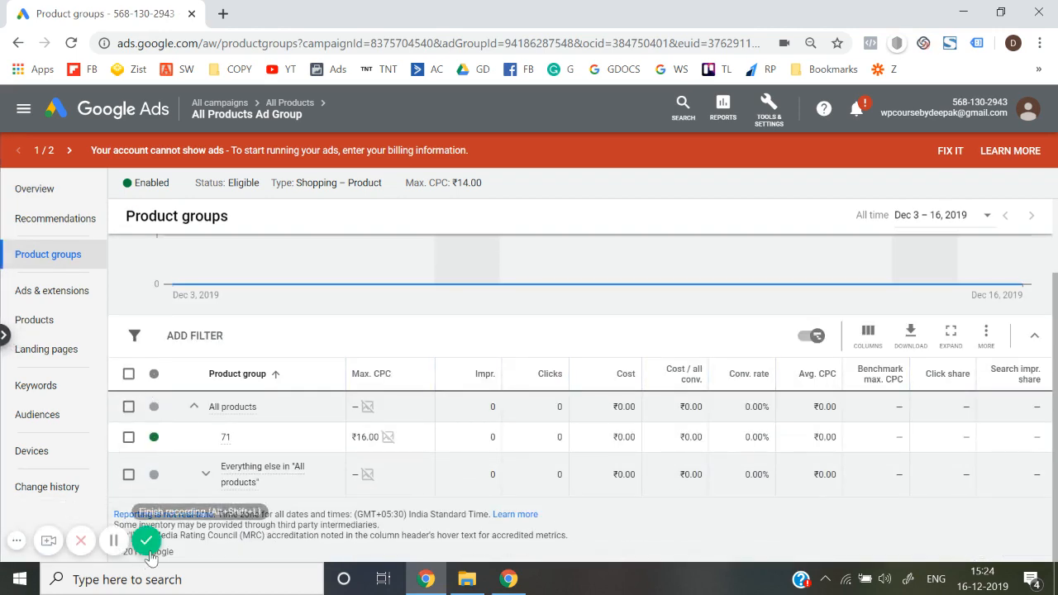